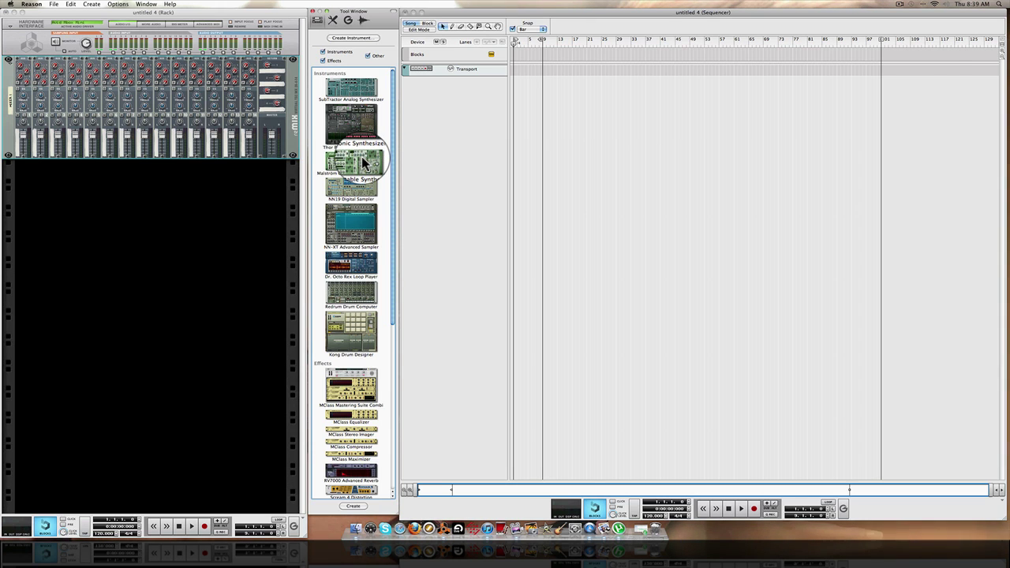
# - Add a Malström Graintable Synthesizer to the rack and set its oscillator A waveform to Sawtooth
pyautogui.doubleClick(361, 157)
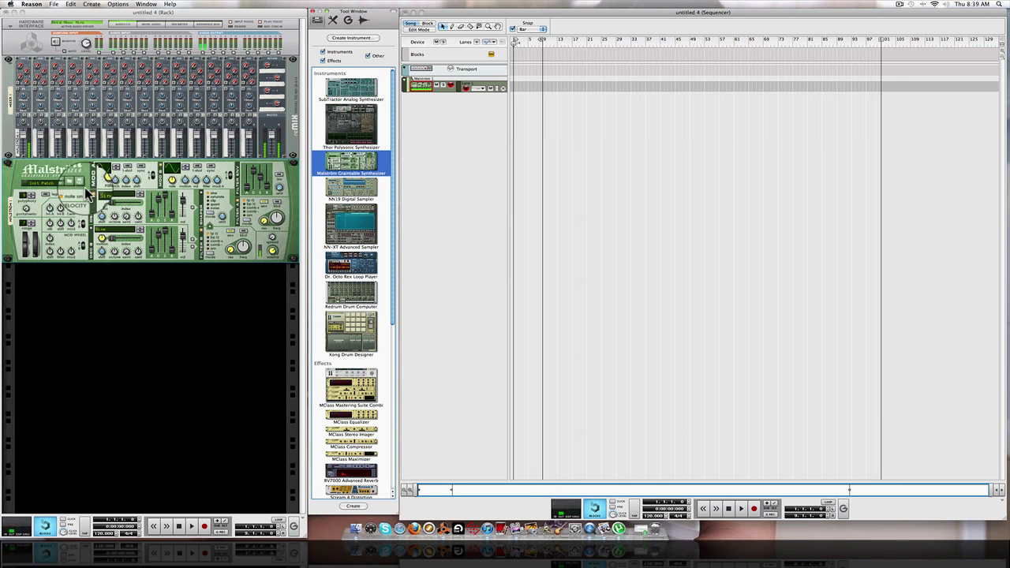
pyautogui.click(138, 196)
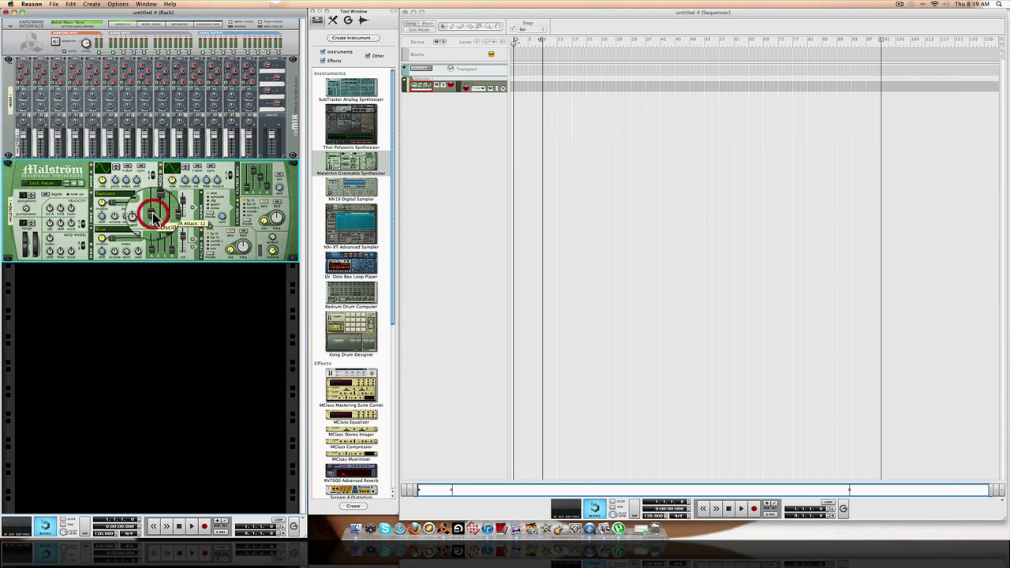
# - Adjust the attack and octave of the Malström's oscillator A and set its release to 6
pyautogui.moveTo(154, 217); pyautogui.dragTo(154, 223)
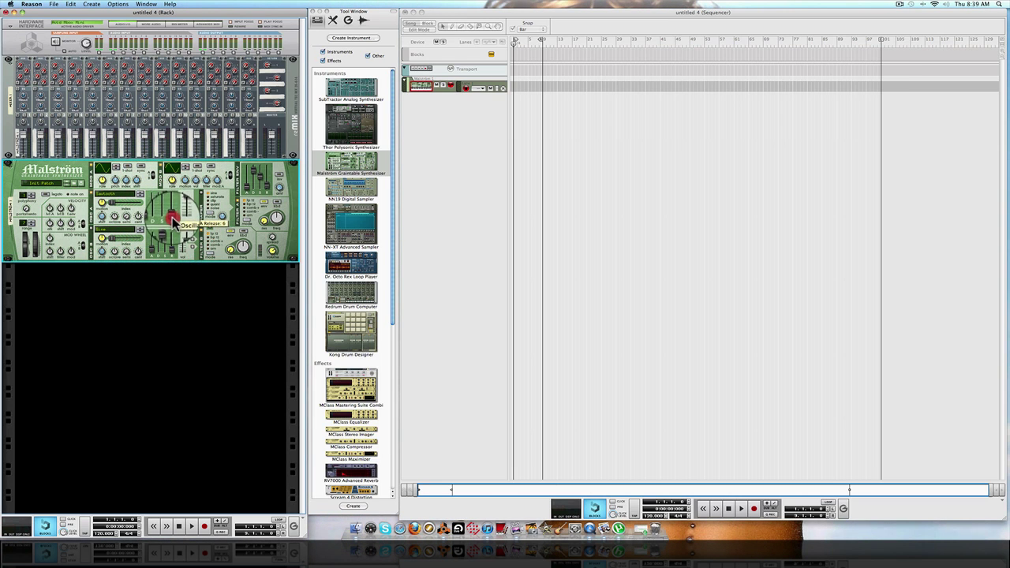
pyautogui.moveTo(160, 200); pyautogui.dragTo(160, 198)
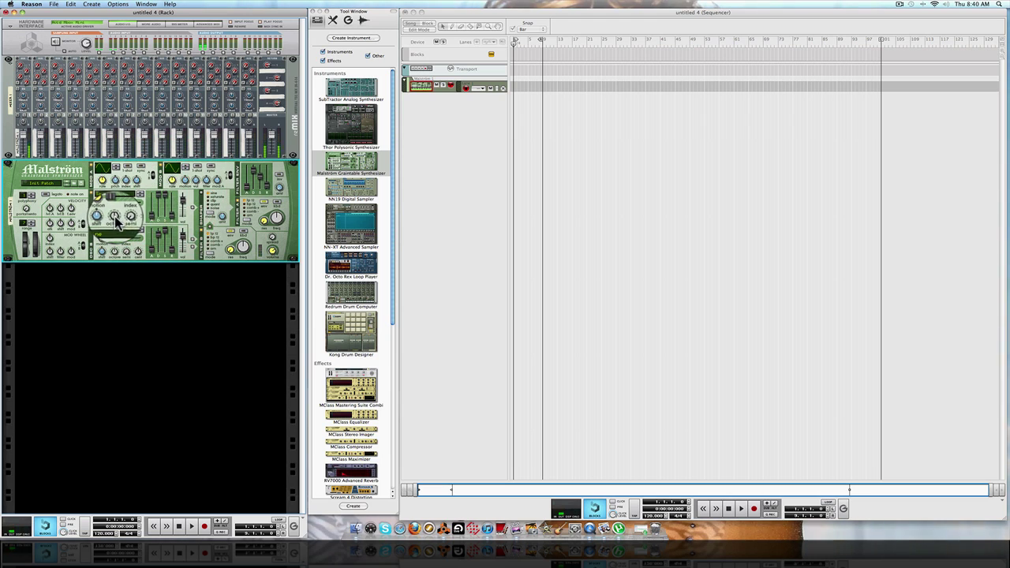
pyautogui.click(116, 221)
pyautogui.moveTo(116, 221); pyautogui.dragTo(116, 224)
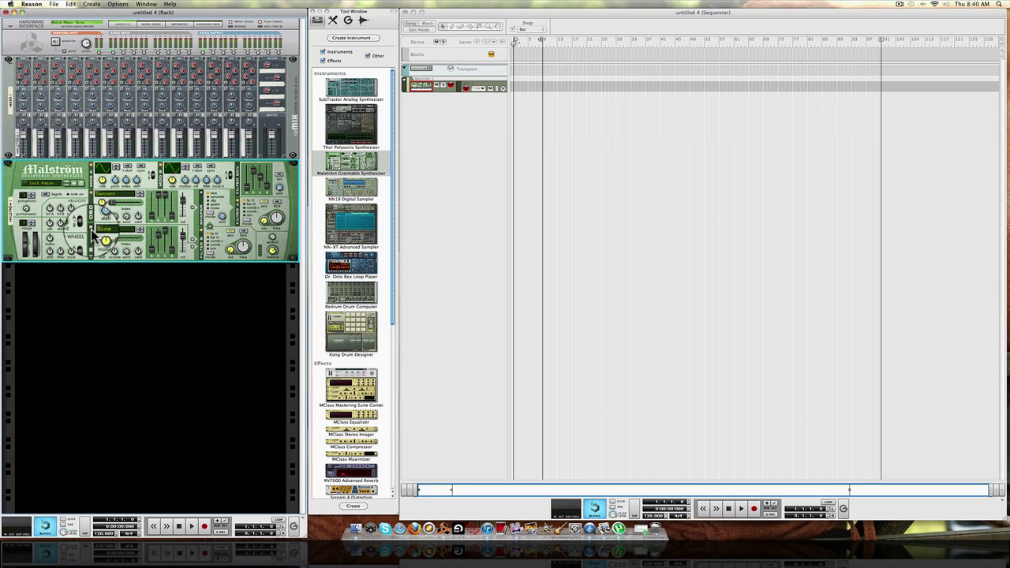
# - Turn on oscillator B with a Sawtooth waveform and set oscillator A's octave to 3
pyautogui.click(142, 231)
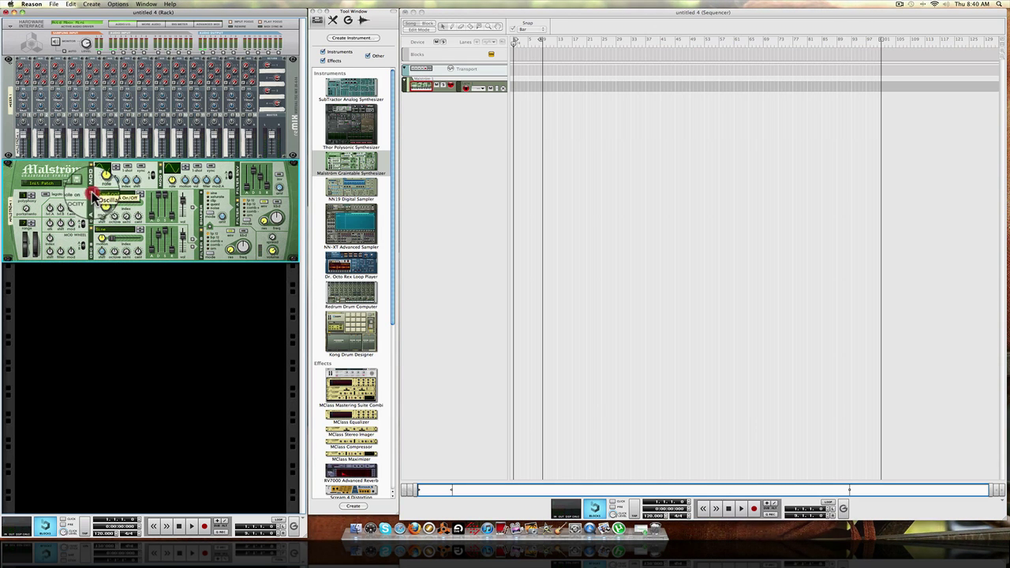
pyautogui.click(142, 230)
pyautogui.click(141, 228)
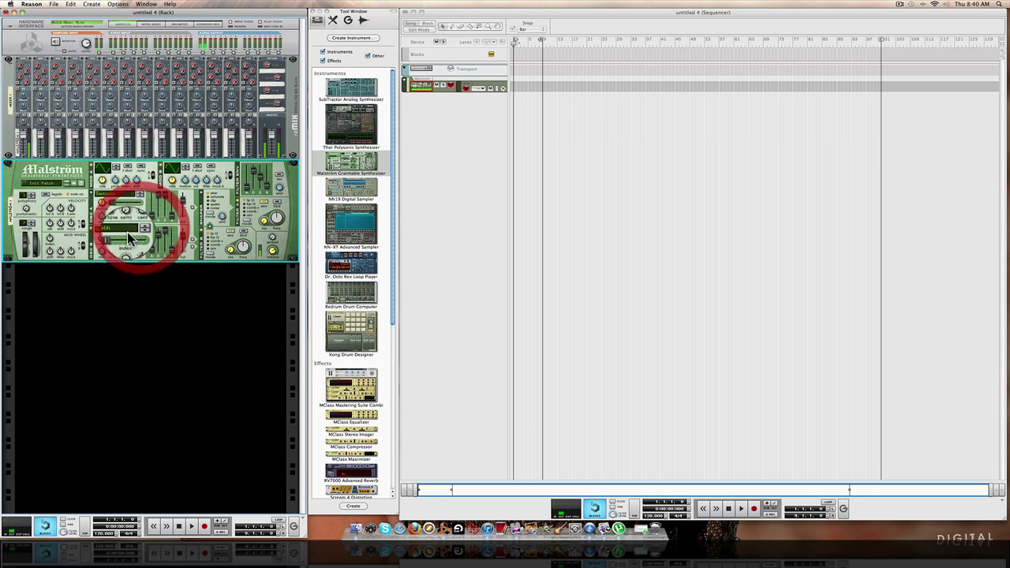
pyautogui.click(113, 242)
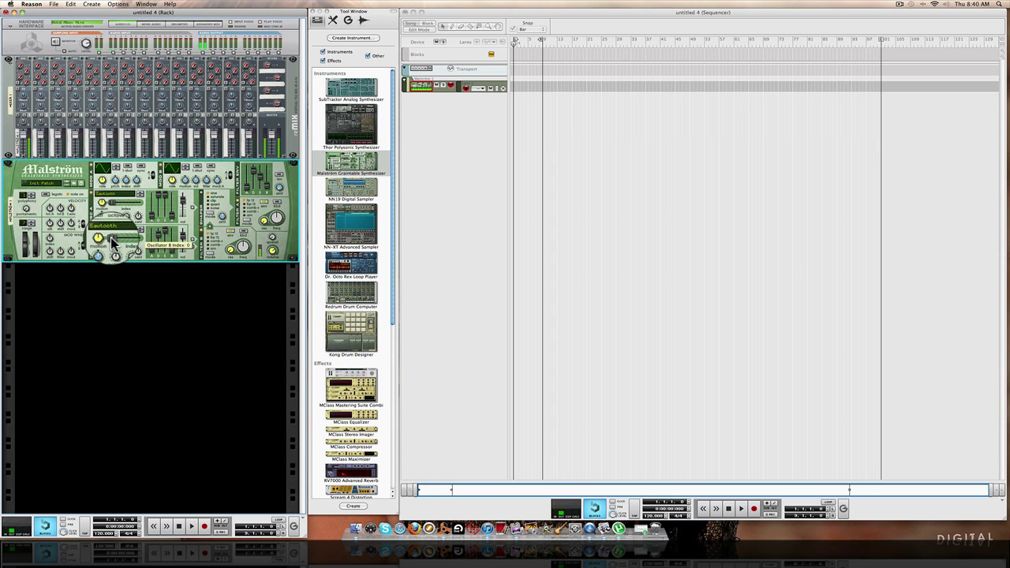
pyautogui.moveTo(114, 215); pyautogui.dragTo(114, 220)
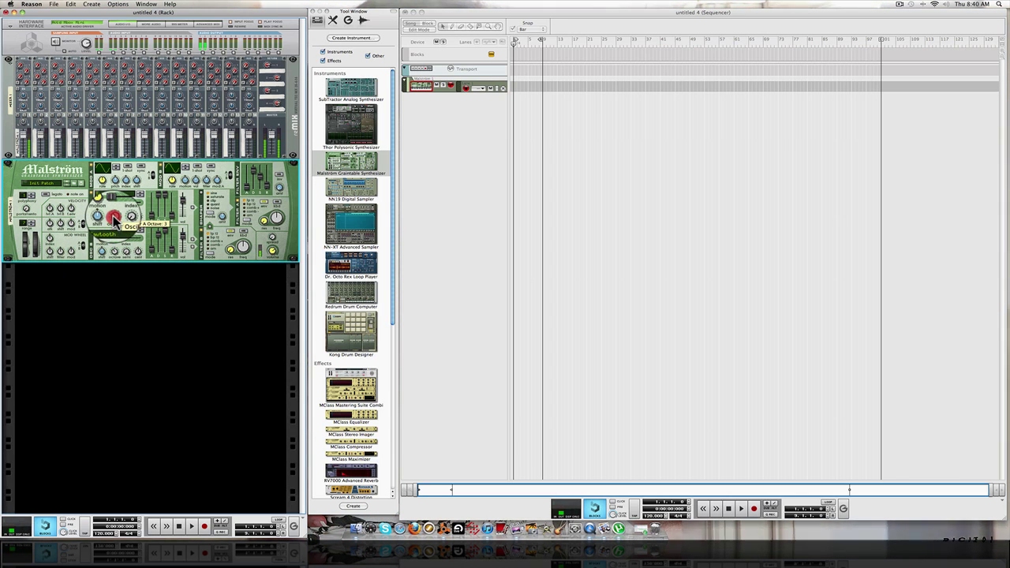
pyautogui.click(115, 224)
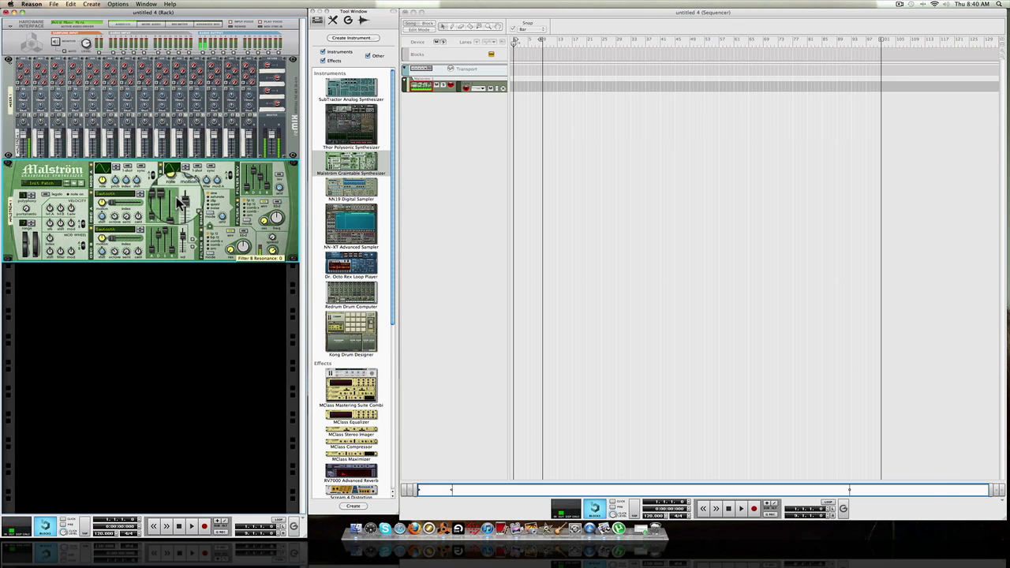
# - Move the sequencer's right loop marker to the start of bar 2
pyautogui.click(538, 39)
pyautogui.moveTo(535, 44); pyautogui.dragTo(517, 46)
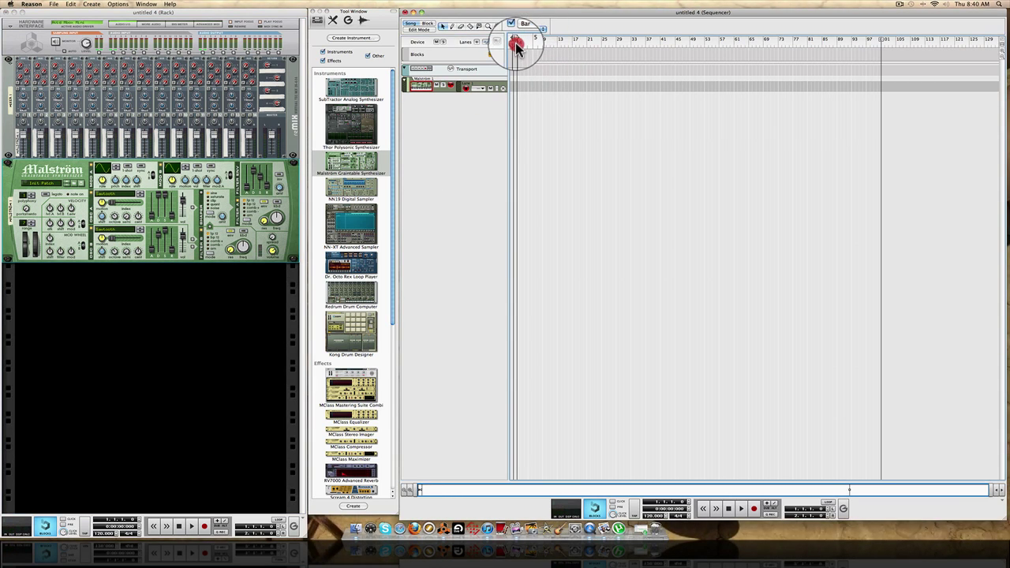
pyautogui.scroll(10, 533, 90)
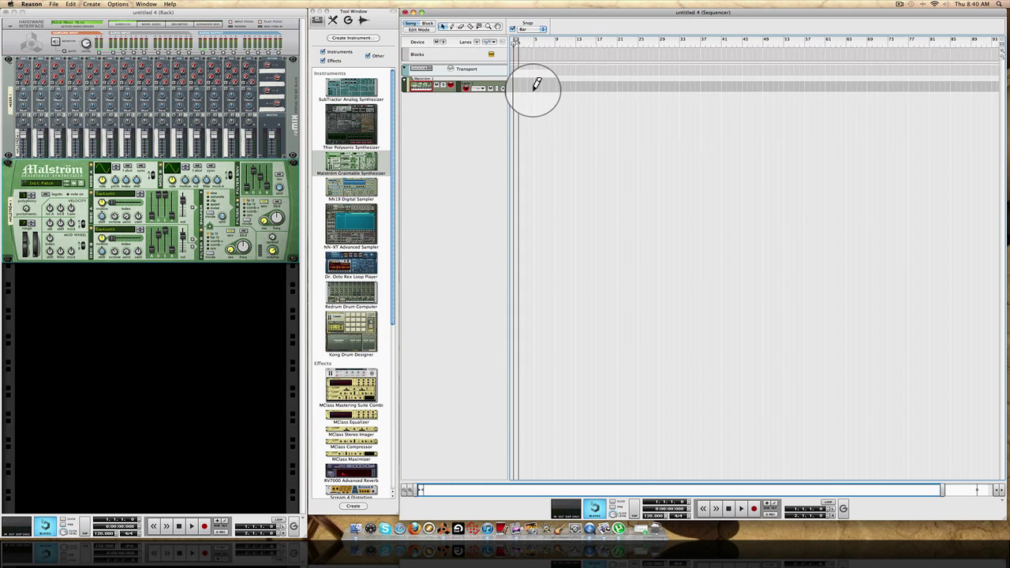
# - Create a one-bar note clip at bar 1 of the Malström track in Edit mode and turn looping on
pyautogui.click(427, 30)
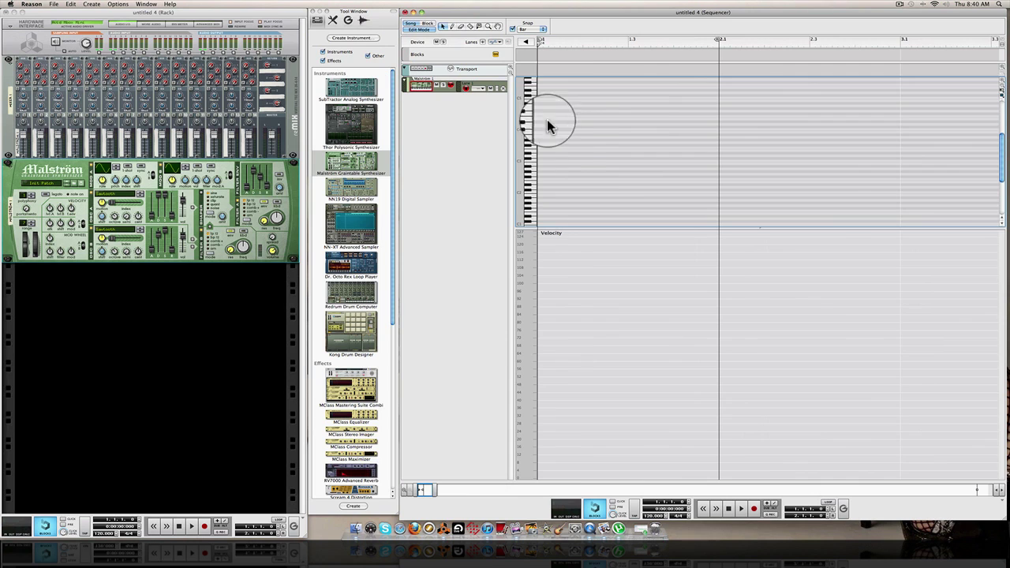
pyautogui.click(548, 70)
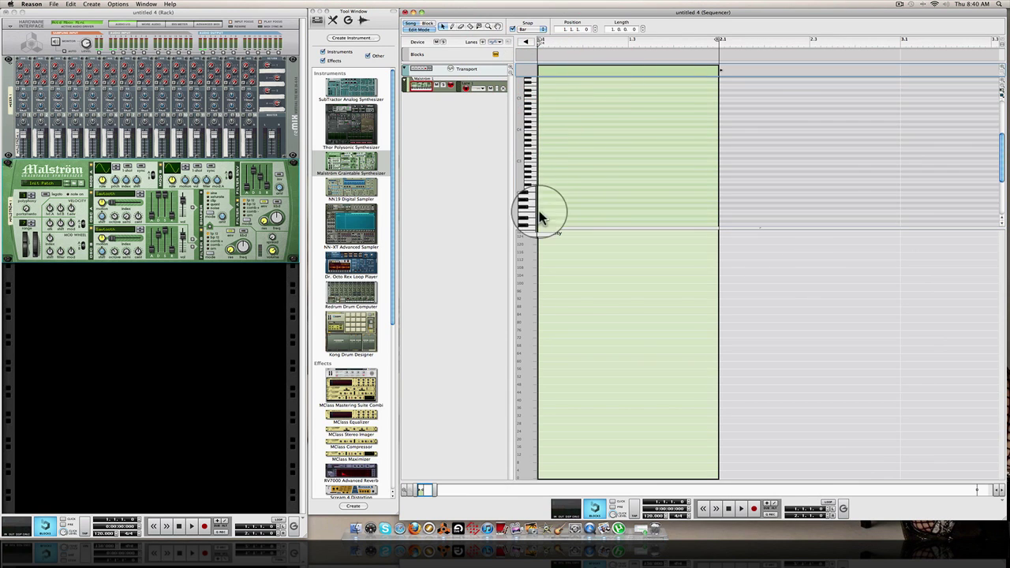
pyautogui.click(825, 502)
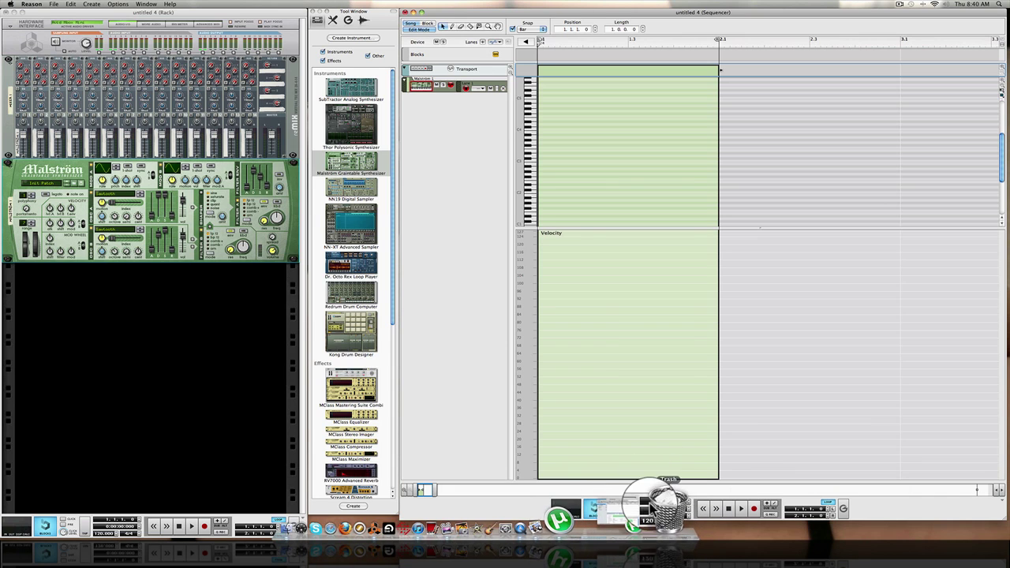
pyautogui.moveTo(651, 516); pyautogui.dragTo(651, 501)
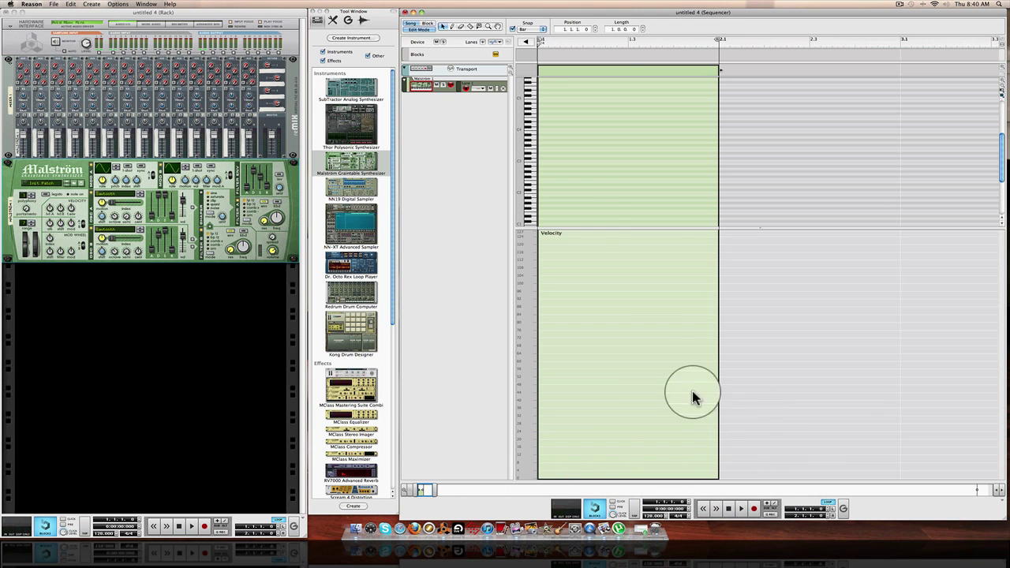
# - With 1/16 snap, draw sixteenth notes on C#4 at 1.1.1, on each step from 1.1.4 to 1.3.1, and from 1.3.4 to 1.4.4
pyautogui.moveTo(535, 187); pyautogui.dragTo(521, 126)
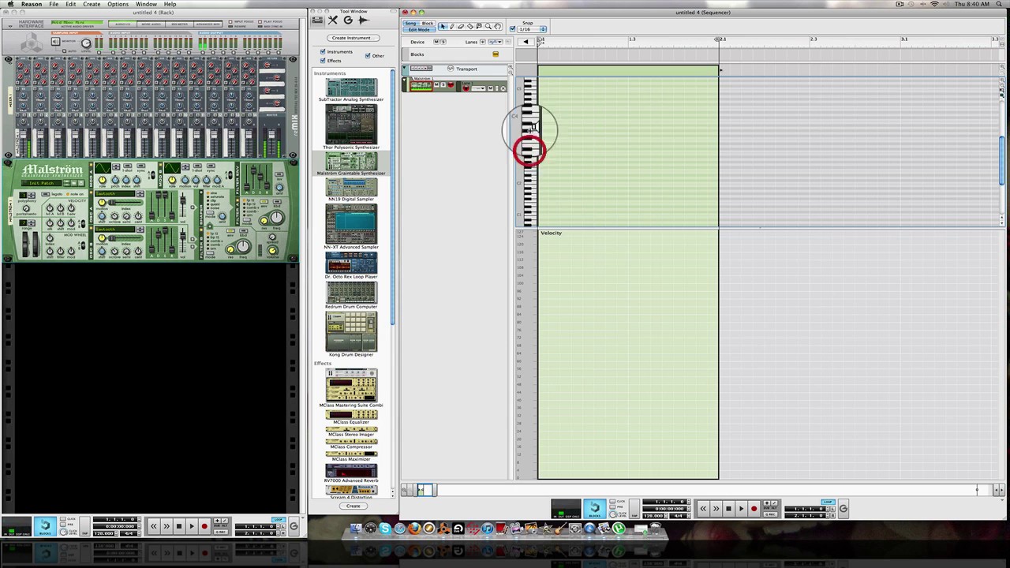
pyautogui.click(528, 118)
pyautogui.click(551, 119)
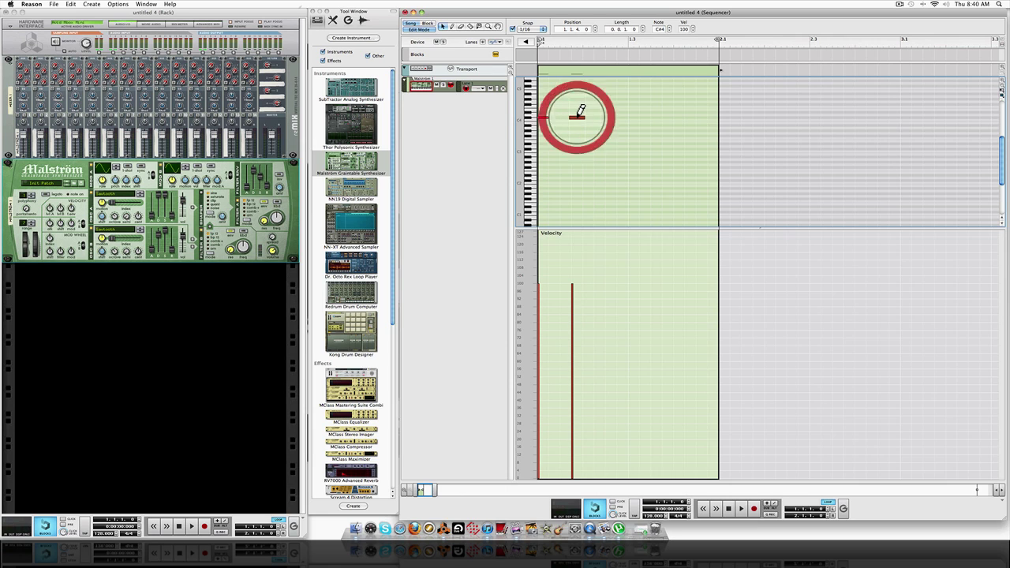
pyautogui.click(591, 116)
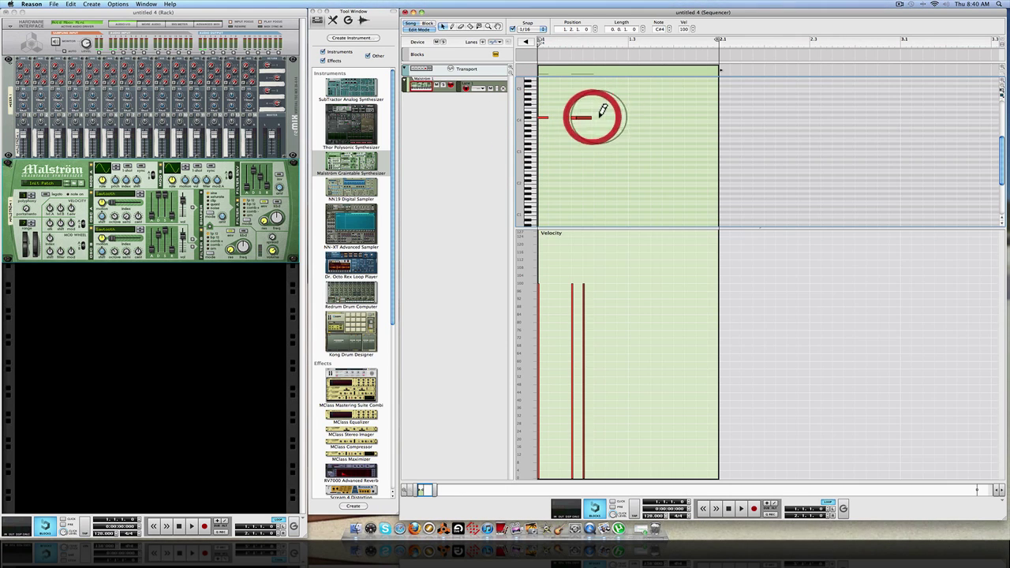
pyautogui.click(609, 116)
pyautogui.click(620, 117)
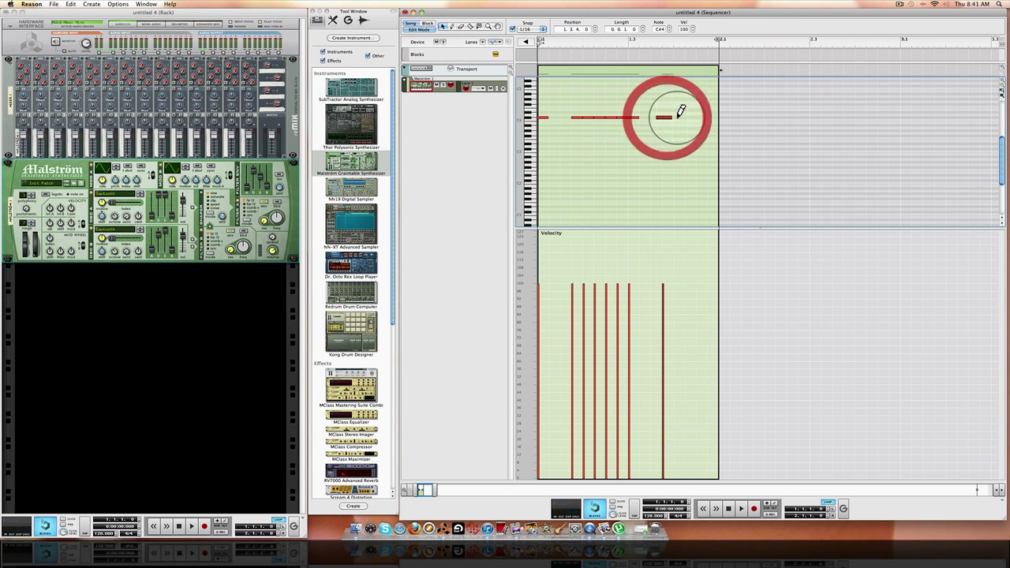
pyautogui.click(676, 117)
pyautogui.click(687, 117)
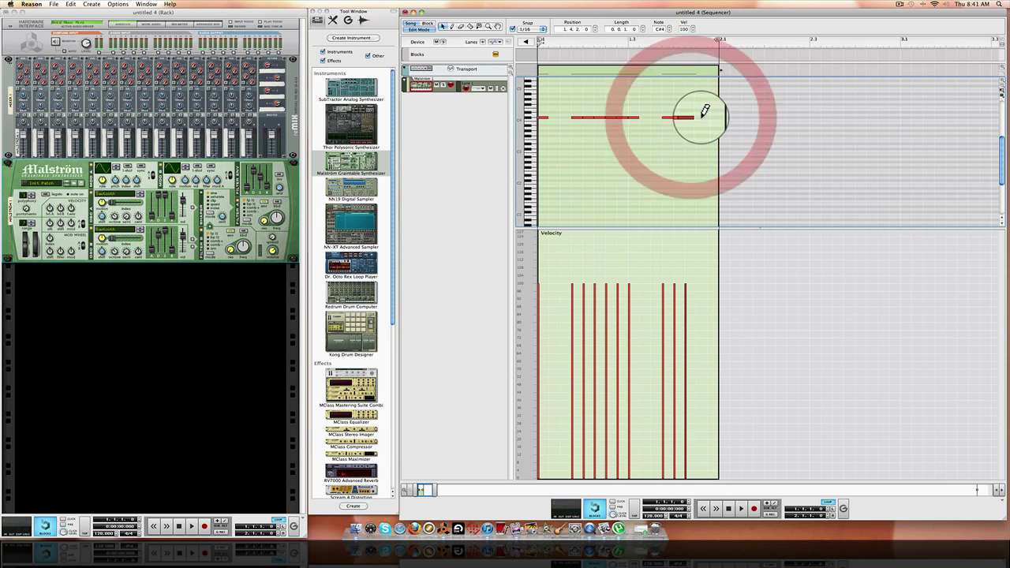
pyautogui.click(701, 117)
pyautogui.click(712, 116)
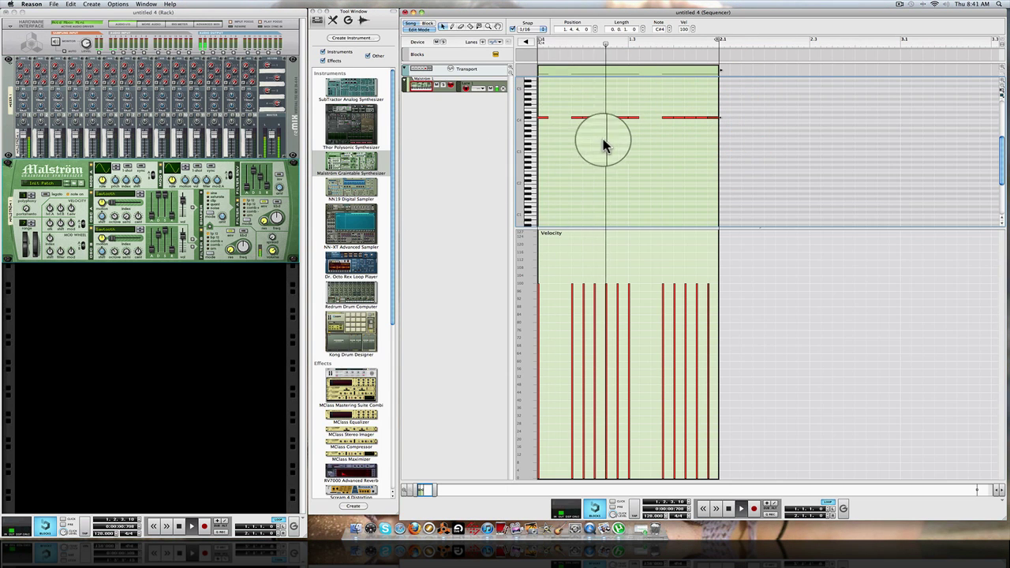
# - Move all the notes down to C4 and shorten every note except the first to a length of 0.0.0.82
pyautogui.moveTo(727, 110); pyautogui.dragTo(466, 149)
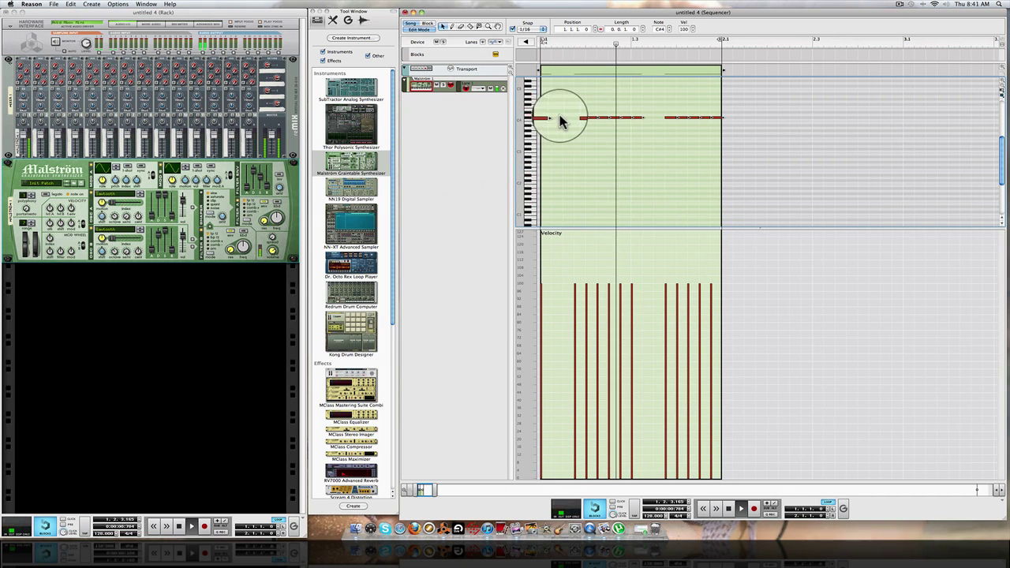
pyautogui.moveTo(548, 118); pyautogui.dragTo(650, 137)
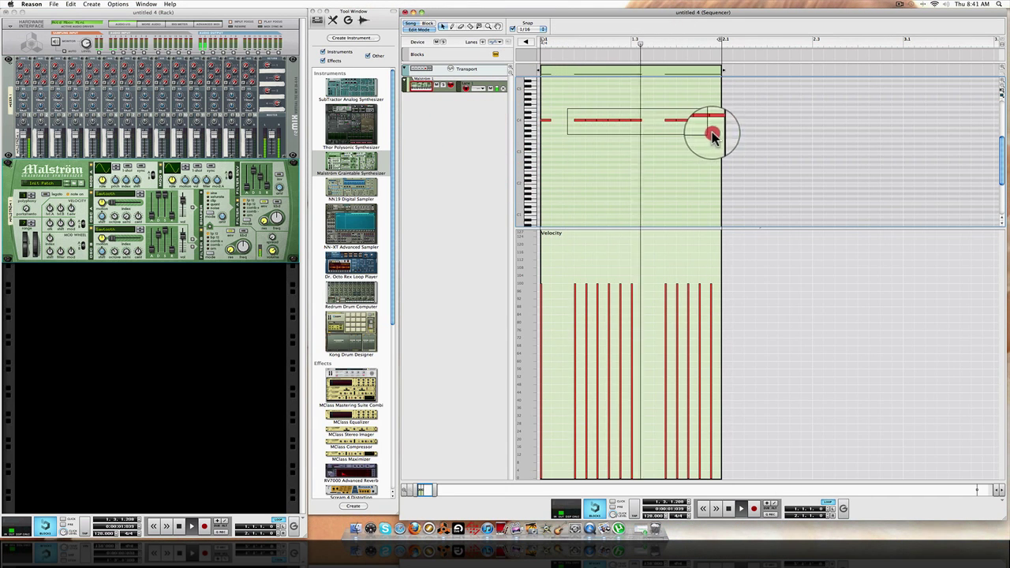
pyautogui.moveTo(711, 132); pyautogui.dragTo(717, 134)
pyautogui.moveTo(635, 29)
pyautogui.mouseDown()
pyautogui.moveTo(635, 82)
pyautogui.moveTo(631, 37)
pyautogui.mouseUp()
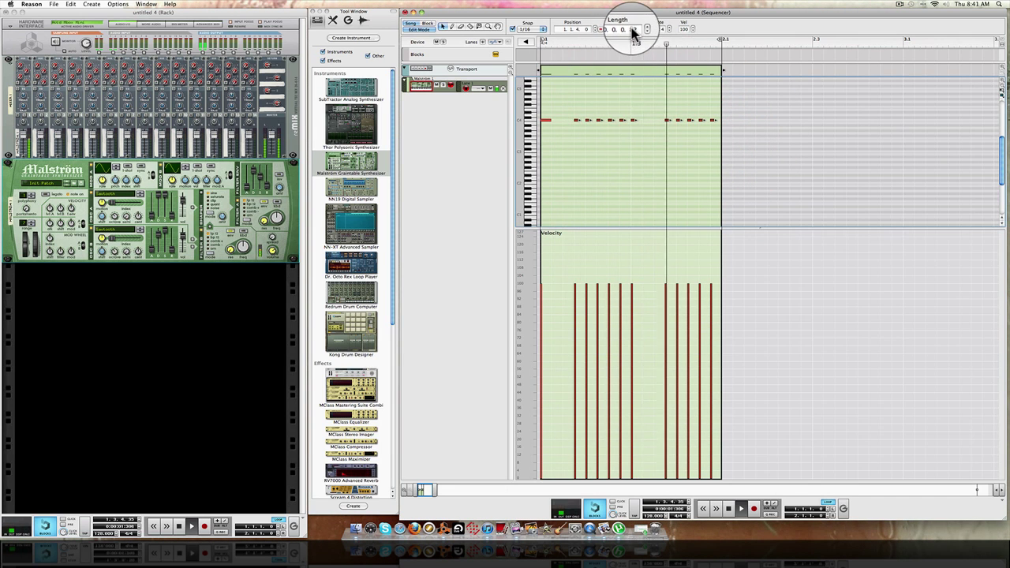
# - Select every other short note in both groups, starting at 1.1.4, and set their length to 0.0.0.156
pyautogui.click(609, 109)
pyautogui.click(583, 117)
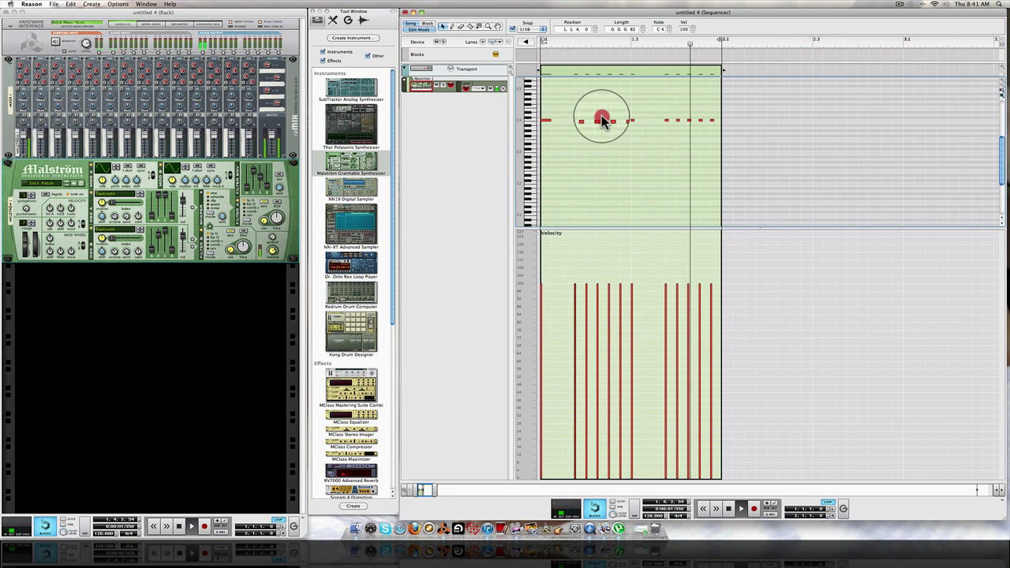
pyautogui.click(670, 118)
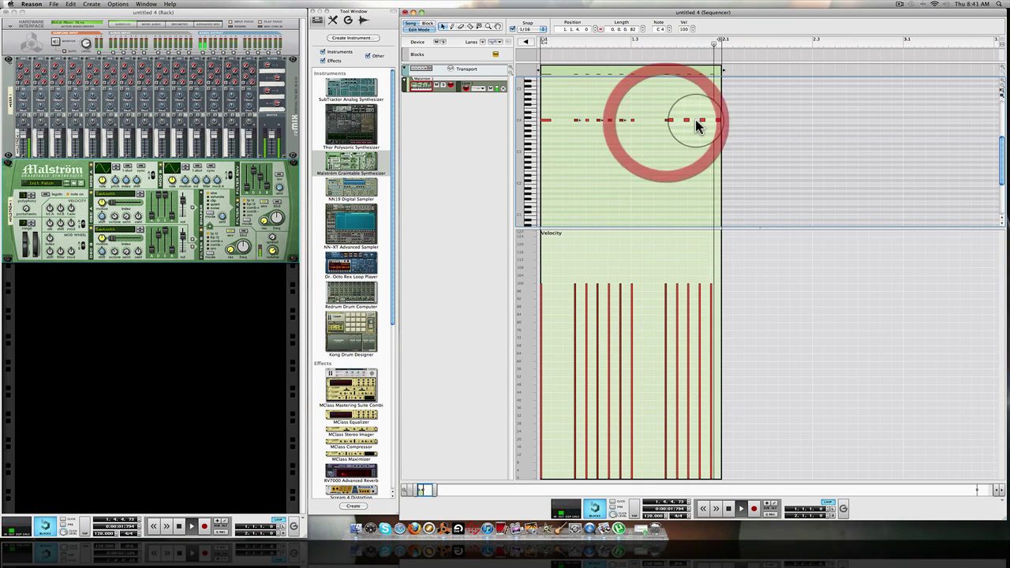
pyautogui.keyDown('shift'); pyautogui.click(687, 120); pyautogui.keyUp('shift')
pyautogui.keyDown('shift'); pyautogui.click(712, 121); pyautogui.keyUp('shift')
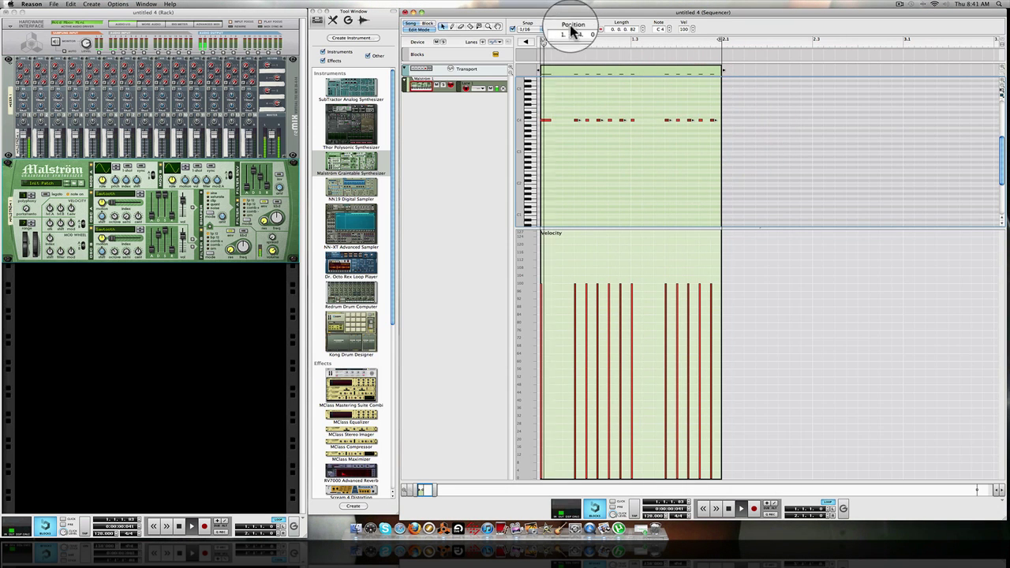
pyautogui.click(629, 28)
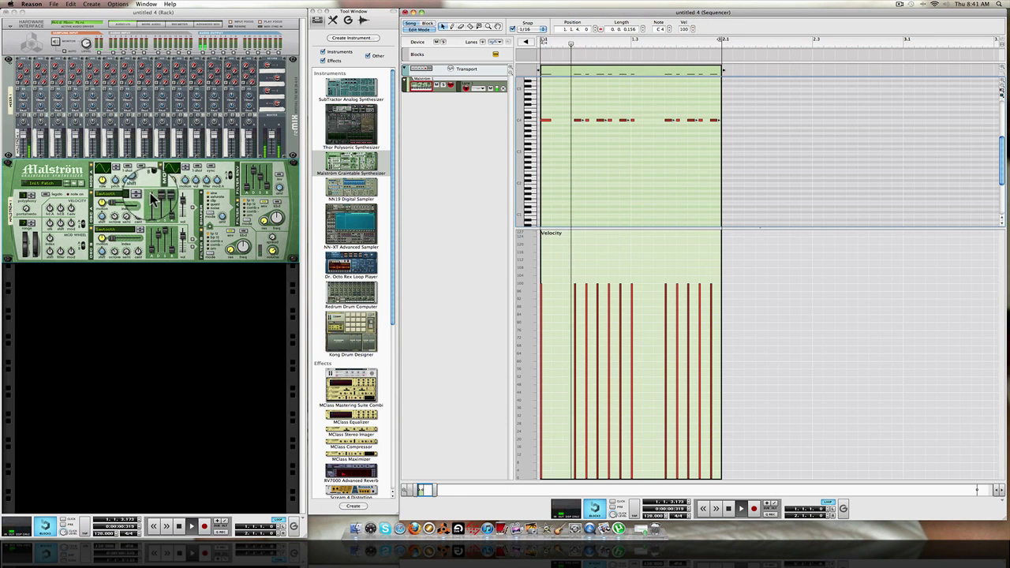
# - Change the Malström's modulator A to a downward-falling curve and raise its pitch amount
pyautogui.click(116, 171)
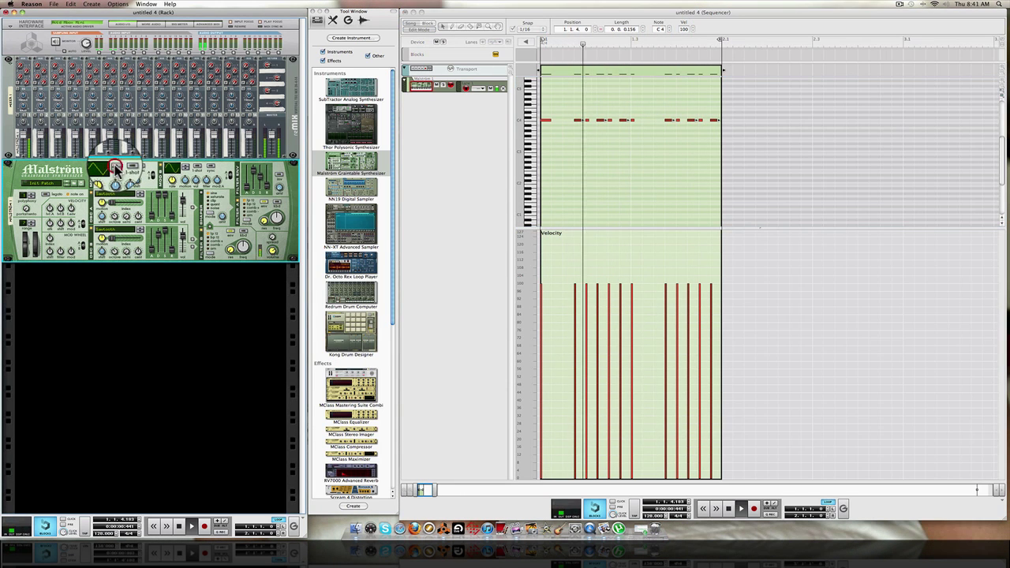
pyautogui.click(116, 168)
pyautogui.click(116, 167)
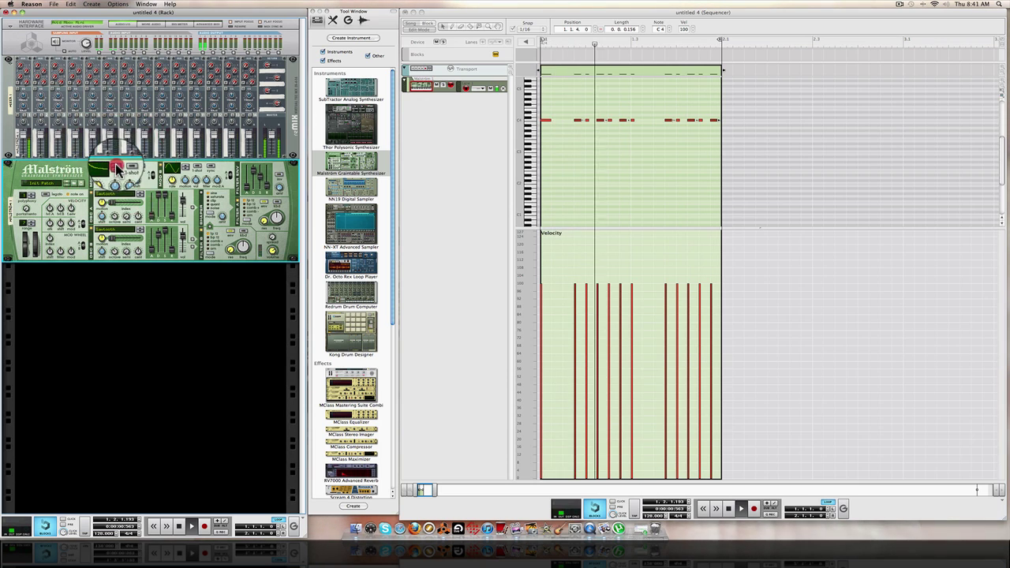
pyautogui.moveTo(116, 181); pyautogui.dragTo(116, 176)
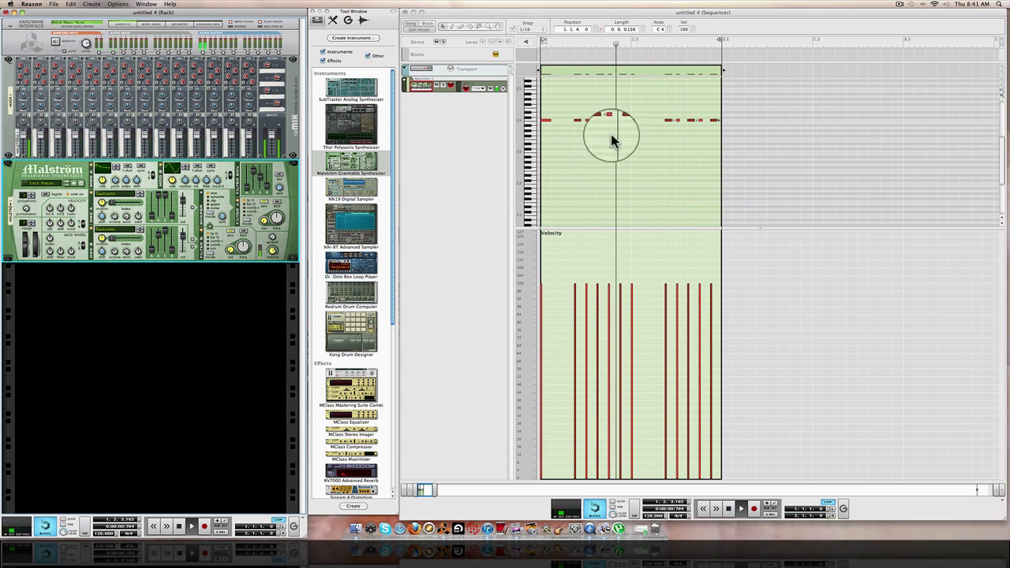
# - Lengthen the first note and the note at 1.3.1 to 0.0.3.0 each
pyautogui.click(554, 119)
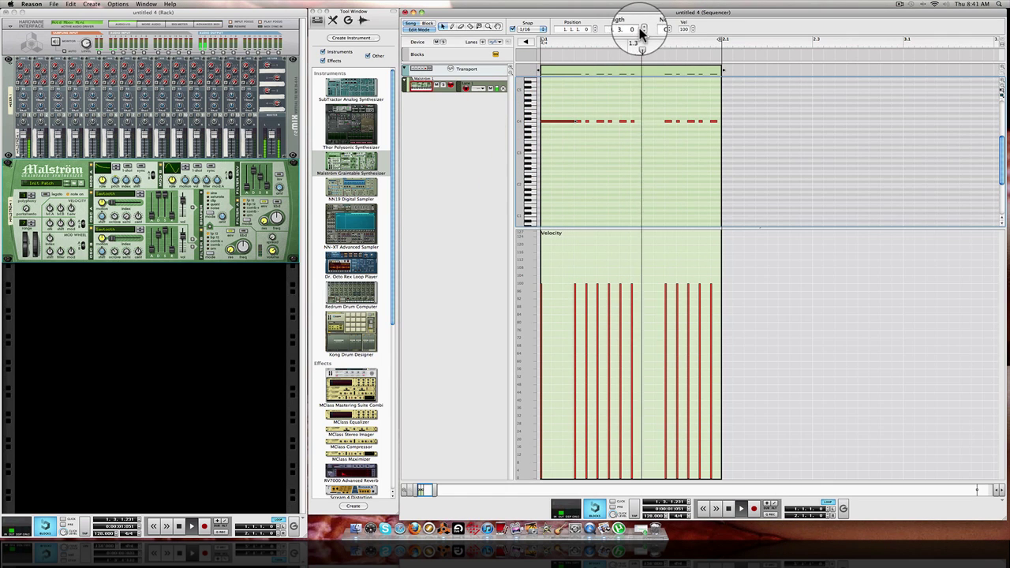
pyautogui.click(624, 102)
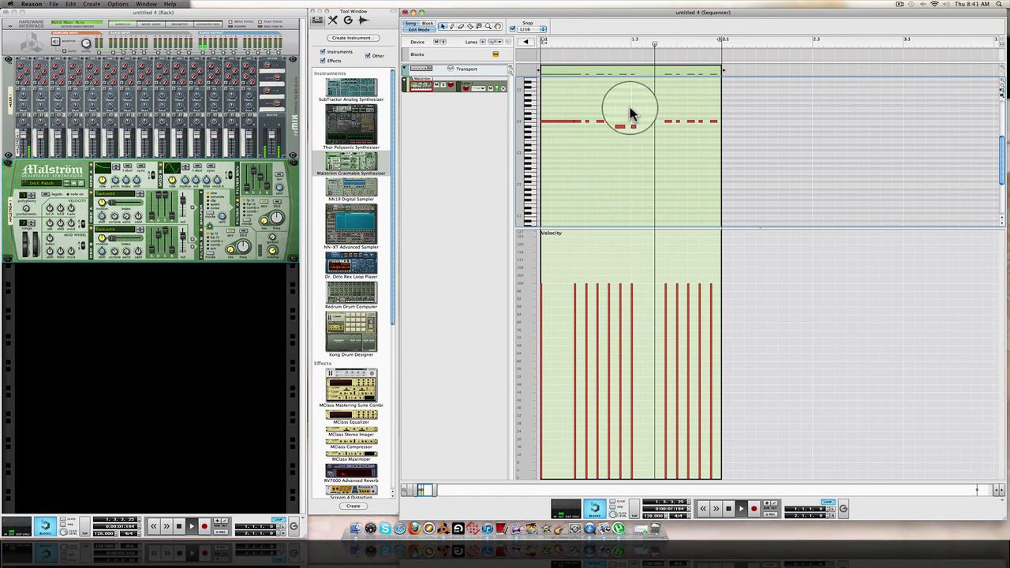
pyautogui.moveTo(631, 121); pyautogui.dragTo(664, 122)
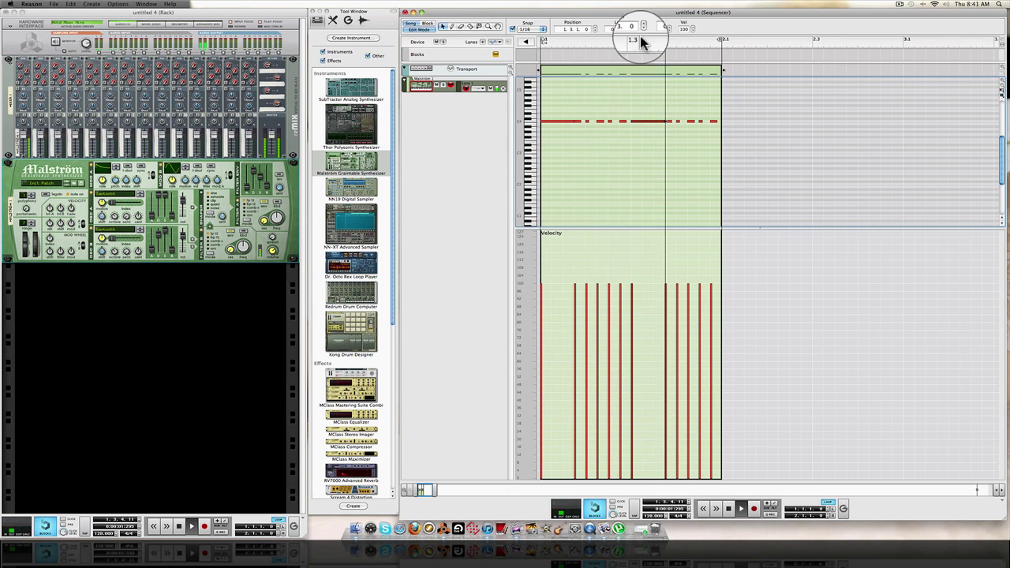
# - Delete the notes at 1.3.1 and 1.2.4, and lengthen the note at 1.2.3 to 0.0.2.0
pyautogui.press('Delete')
pyautogui.click(639, 135)
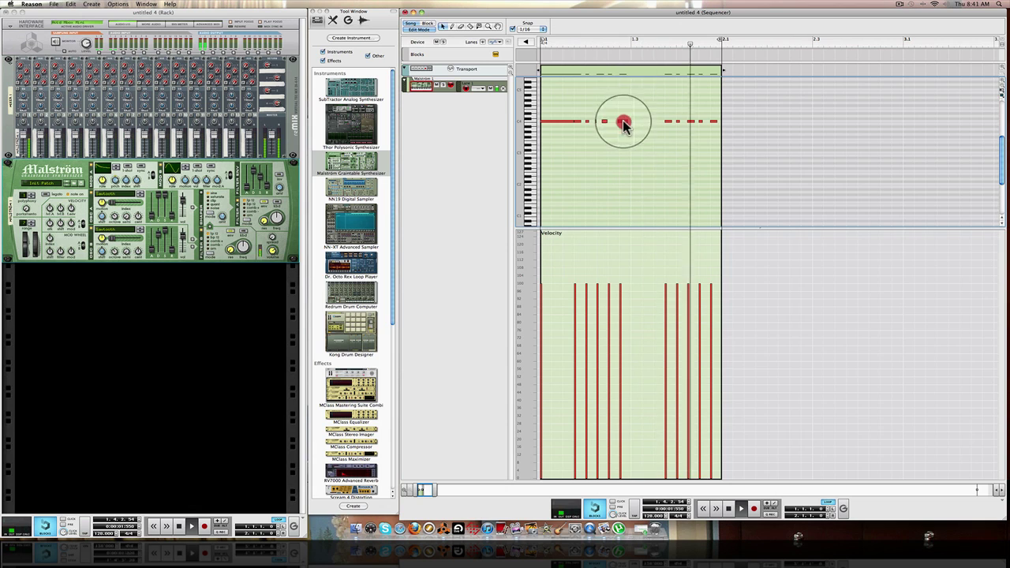
pyautogui.click(623, 124)
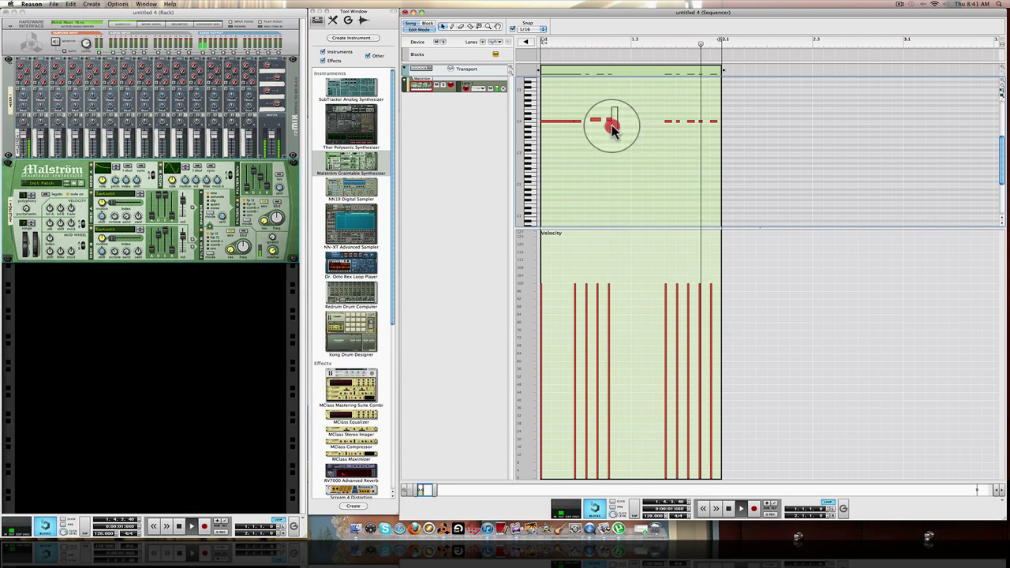
pyautogui.moveTo(607, 122); pyautogui.dragTo(631, 121)
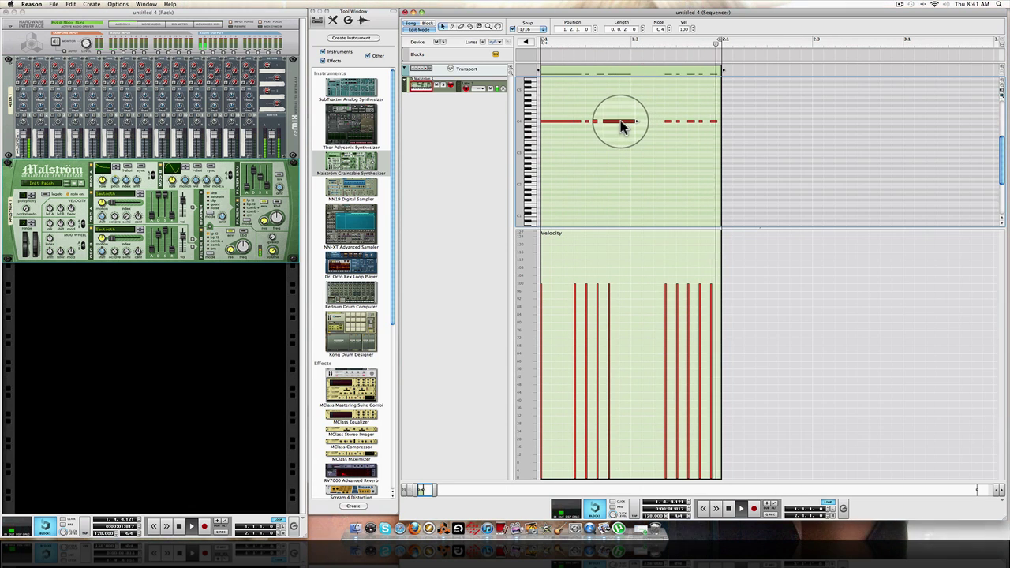
pyautogui.rightClick(621, 121)
# - Put a new C4 note with a length of 0.0.3.0 at position 1.3.1
pyautogui.click(640, 120)
pyautogui.click(637, 122)
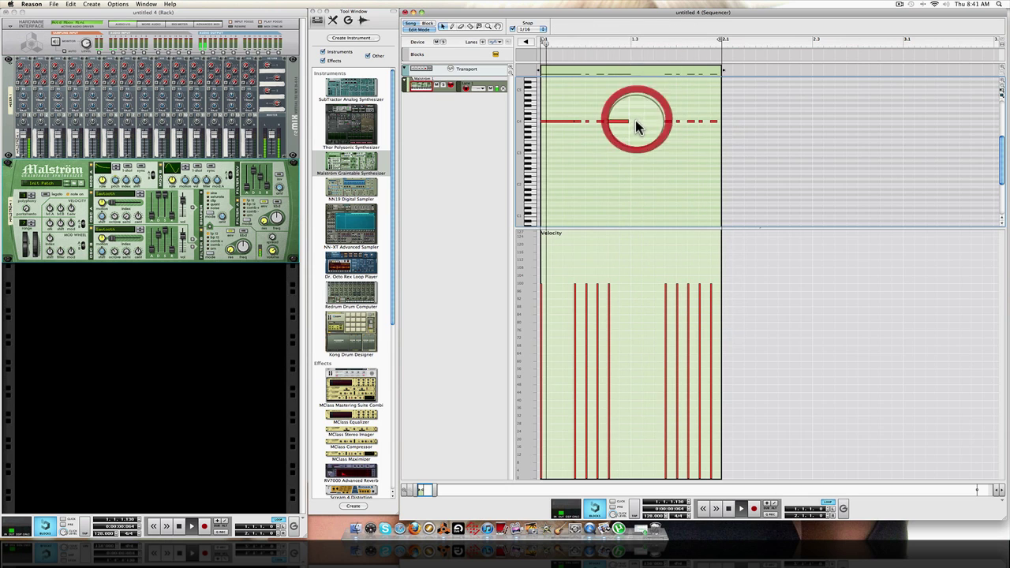
pyautogui.click(635, 123)
pyautogui.moveTo(635, 120); pyautogui.dragTo(655, 120)
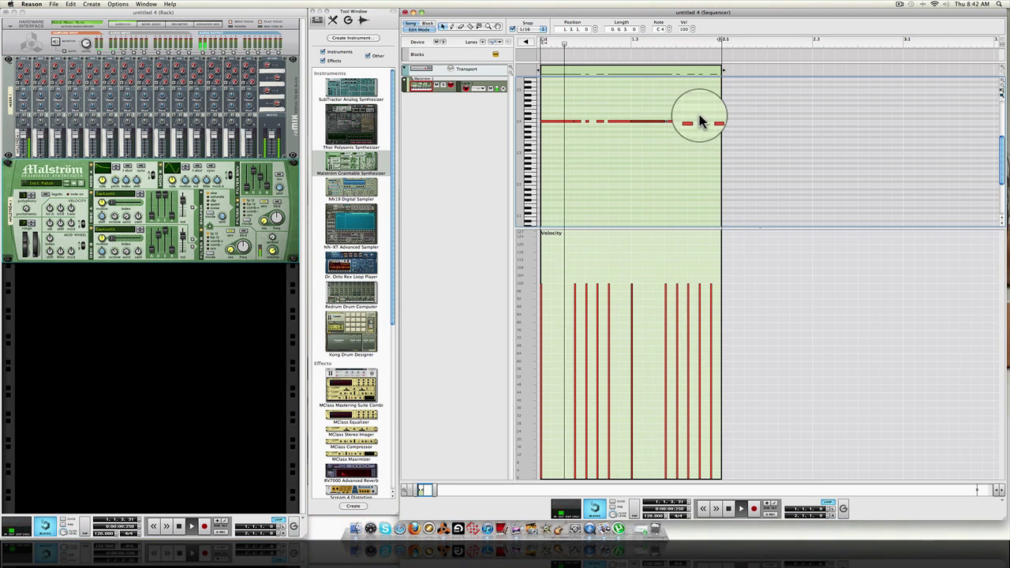
# - Select the note at 1.4.3 and set its length to 0.0.0.210
pyautogui.click(702, 116)
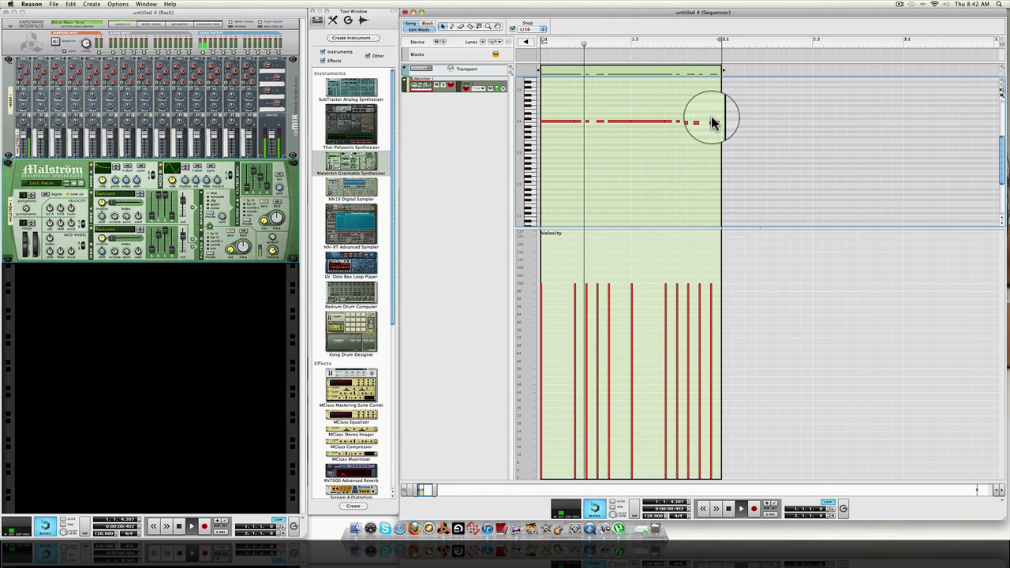
pyautogui.click(692, 123)
pyautogui.click(702, 120)
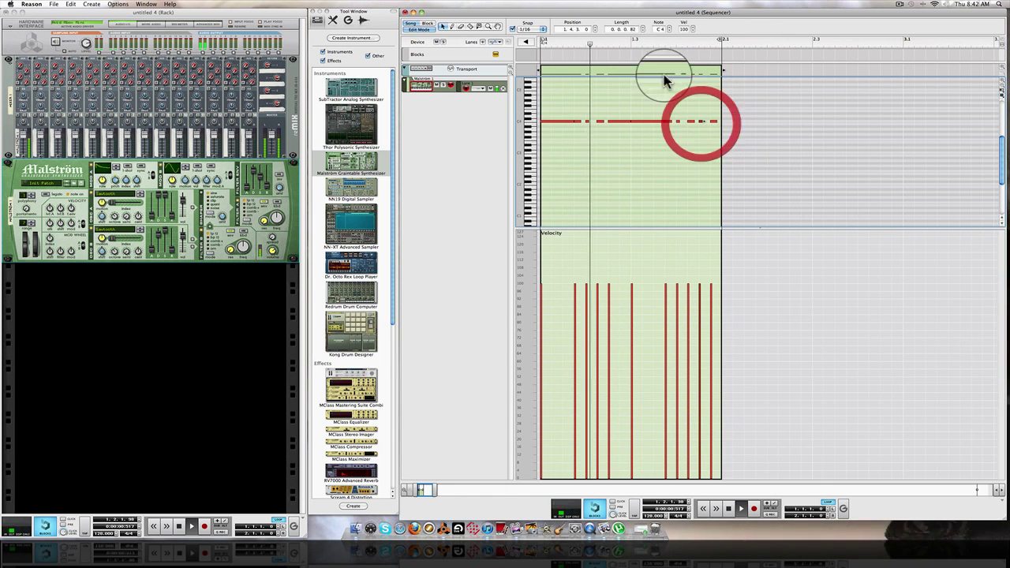
pyautogui.moveTo(630, 30)
pyautogui.mouseDown()
pyautogui.moveTo(608, 5)
pyautogui.moveTo(629, 12)
pyautogui.mouseUp()
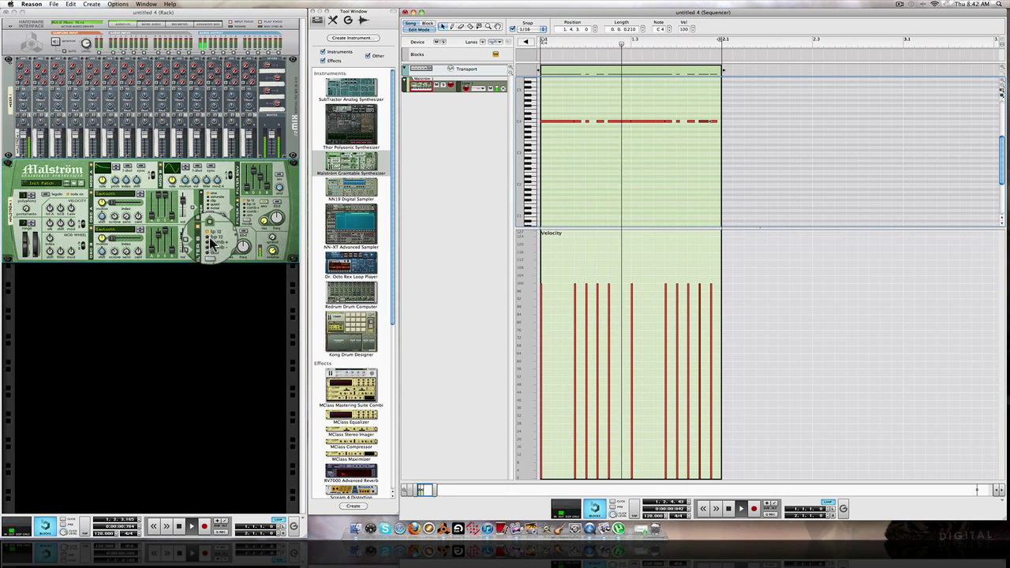
# - Try out the Malström's modulator B amount knobs and its oscillator envelope and tuning controls while the loop plays
pyautogui.click(196, 182)
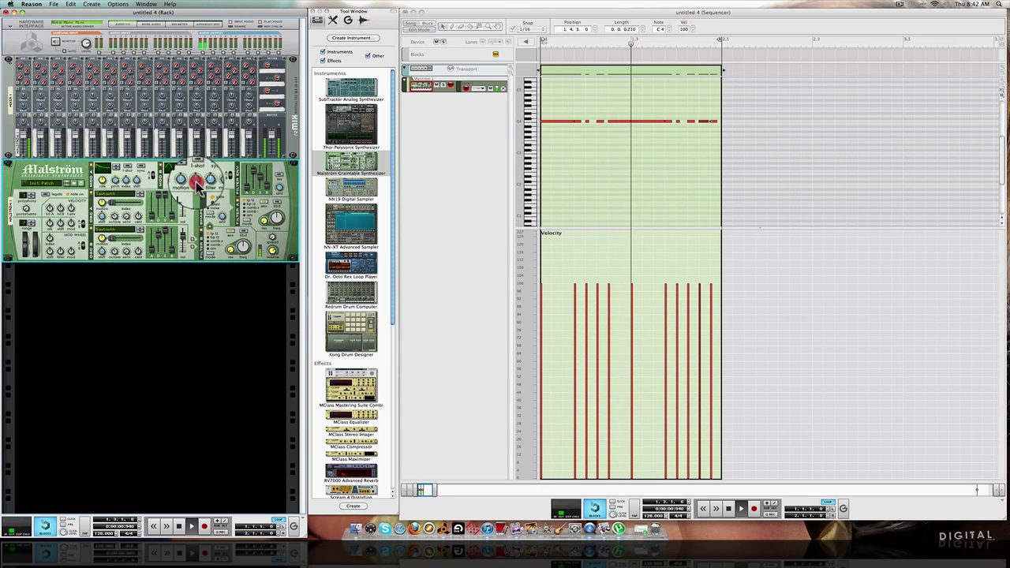
pyautogui.moveTo(195, 183)
pyautogui.mouseDown()
pyautogui.moveTo(170, 169)
pyautogui.moveTo(195, 179)
pyautogui.mouseUp()
pyautogui.moveTo(172, 215); pyautogui.dragTo(171, 258)
pyautogui.click(153, 255)
pyautogui.moveTo(158, 220); pyautogui.dragTo(116, 214)
pyautogui.moveTo(114, 252); pyautogui.dragTo(113, 248)
# - Adjust the pitch amount of the Malström's modulator A, check oscillator A's envelope, and stop playback
pyautogui.scroll(-10, 344, 244)
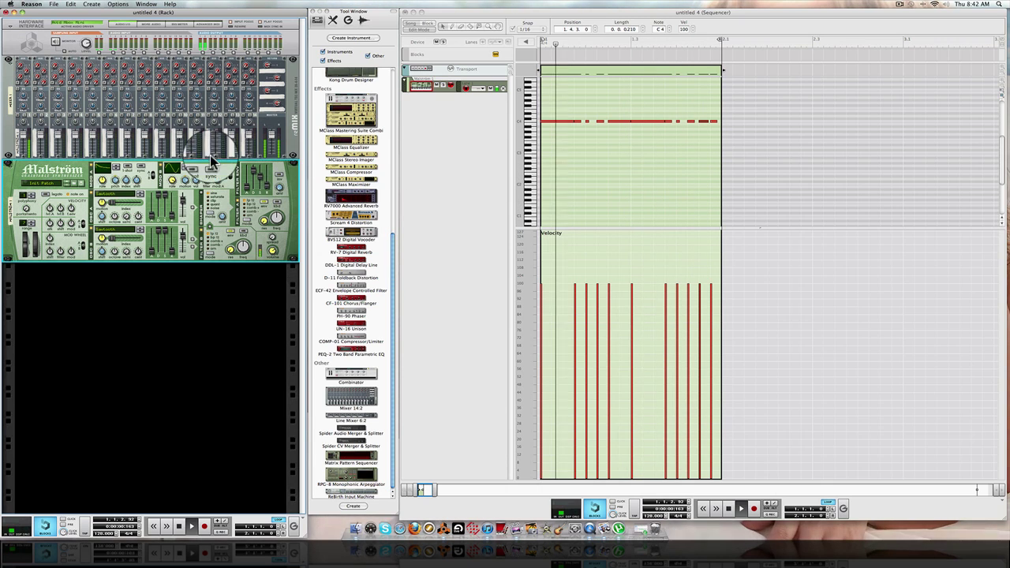
pyautogui.moveTo(116, 180); pyautogui.dragTo(114, 199)
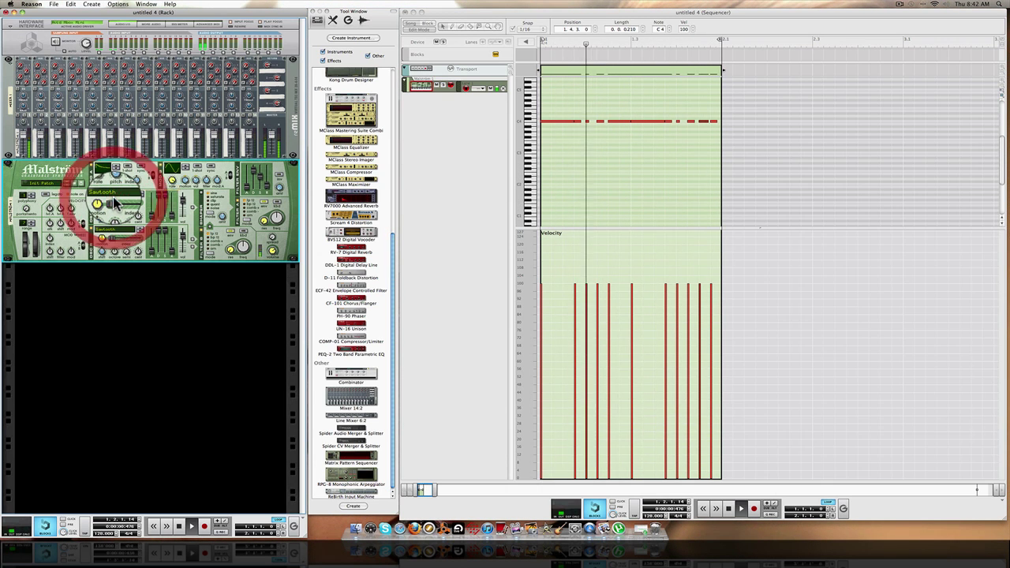
pyautogui.click(155, 220)
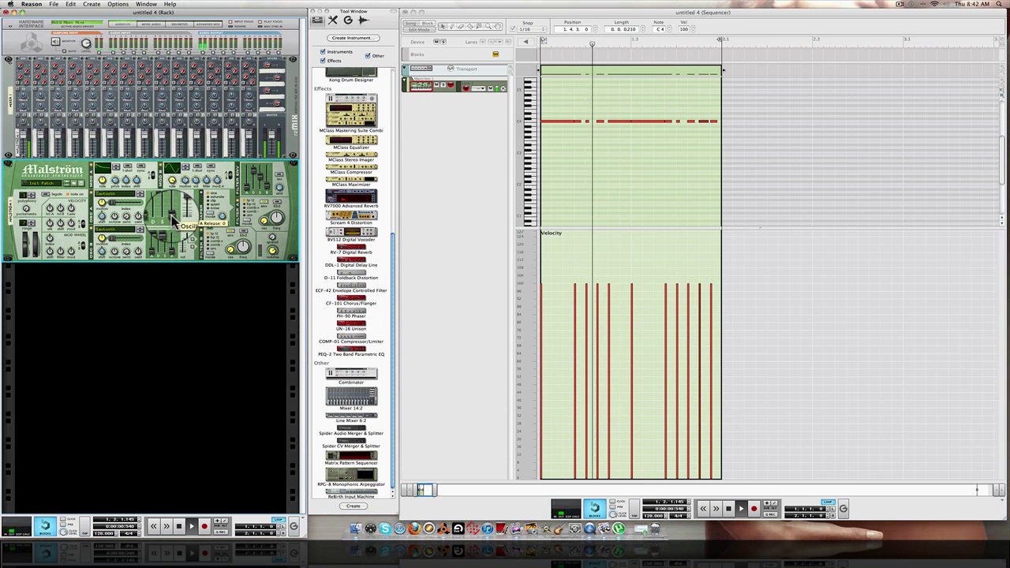
pyautogui.click(226, 244)
pyautogui.press('space')
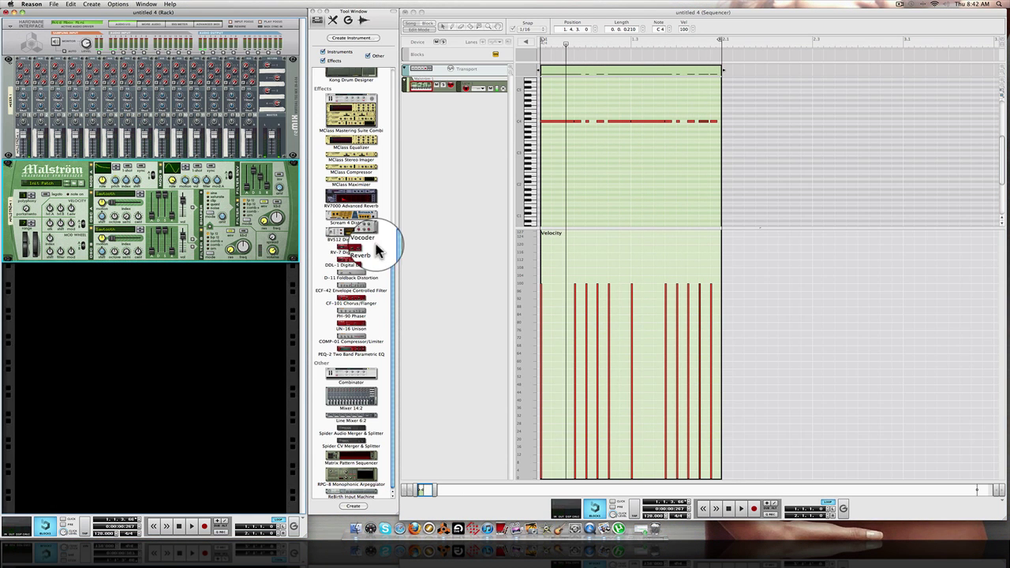
# - Add a Redrum Drum Computer and load VES2 Bassdrum 191.wav from the VES2 Bassdrums folder into its first drum channel
pyautogui.moveTo(392, 250); pyautogui.dragTo(389, 147)
pyautogui.doubleClick(351, 189)
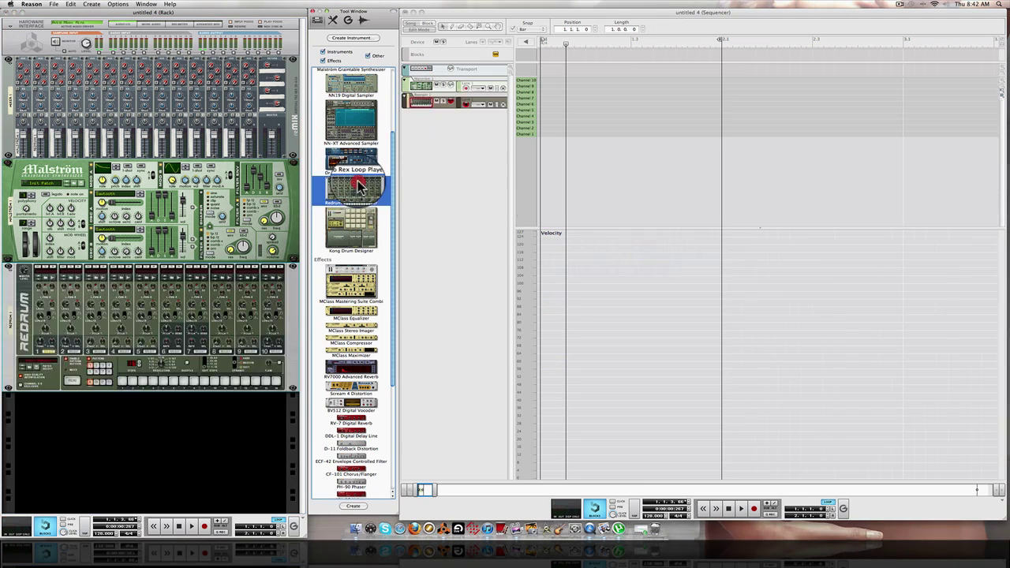
pyautogui.click(43, 281)
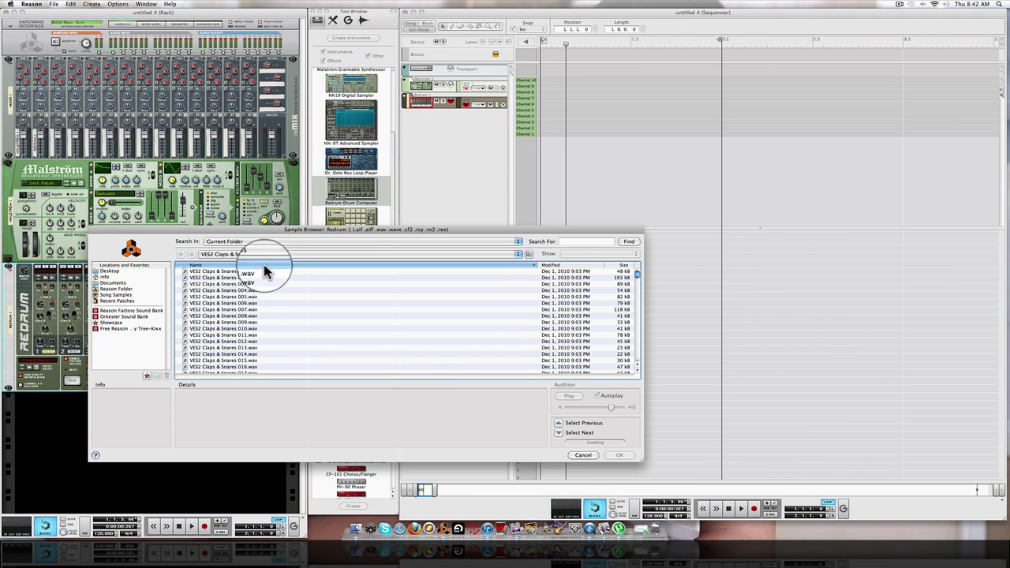
pyautogui.click(288, 256)
pyautogui.click(287, 263)
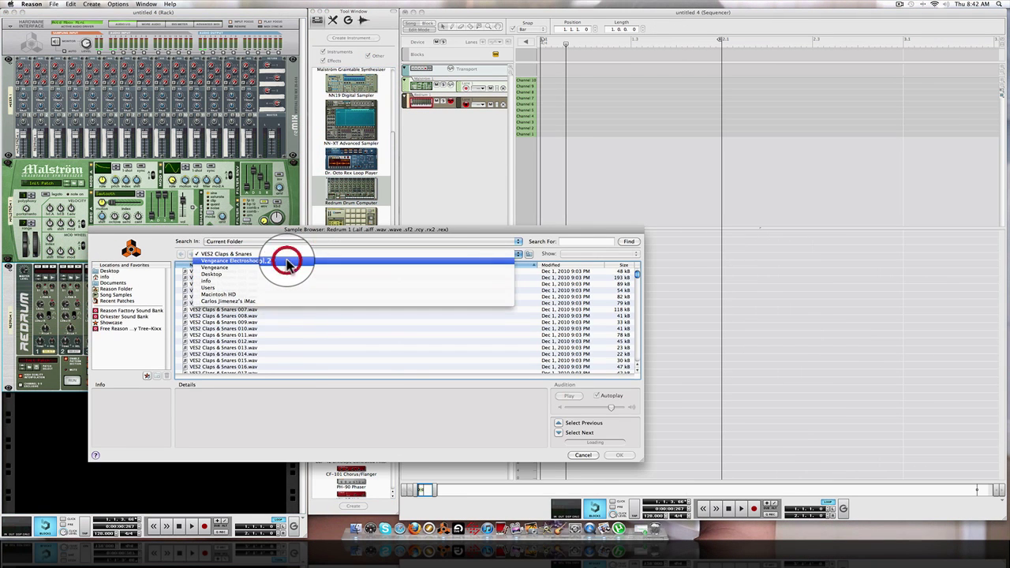
pyautogui.doubleClick(240, 278)
pyautogui.click(263, 313)
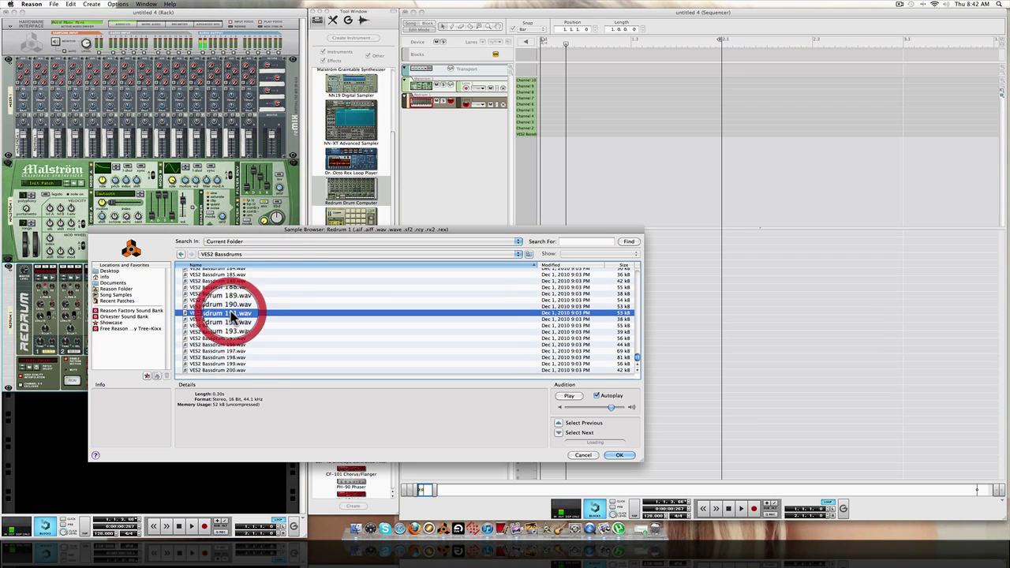
pyautogui.doubleClick(268, 313)
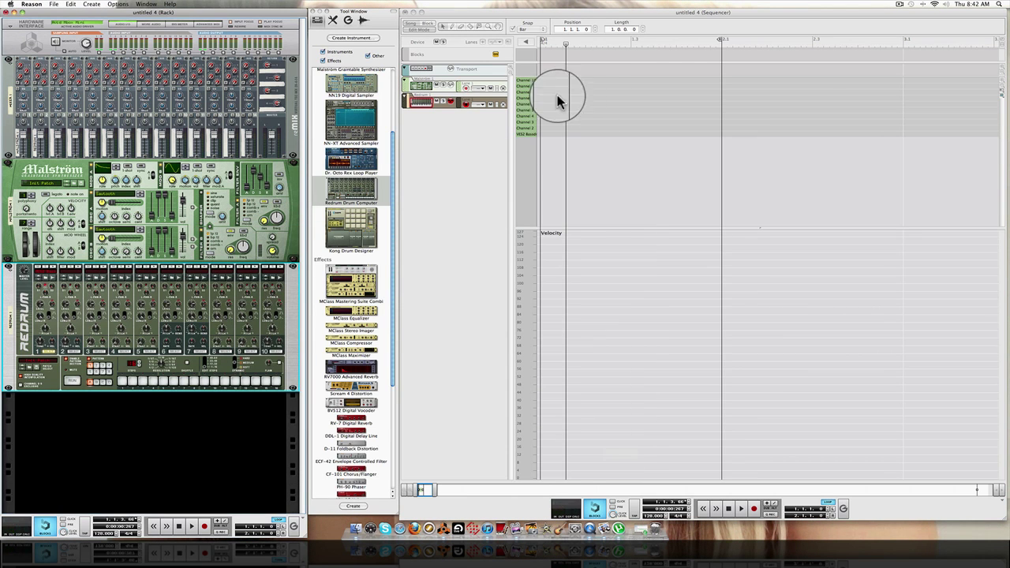
# - Draw a one-bar clip on the Redrum track with a bass drum note on each of the four beats
pyautogui.click(551, 136)
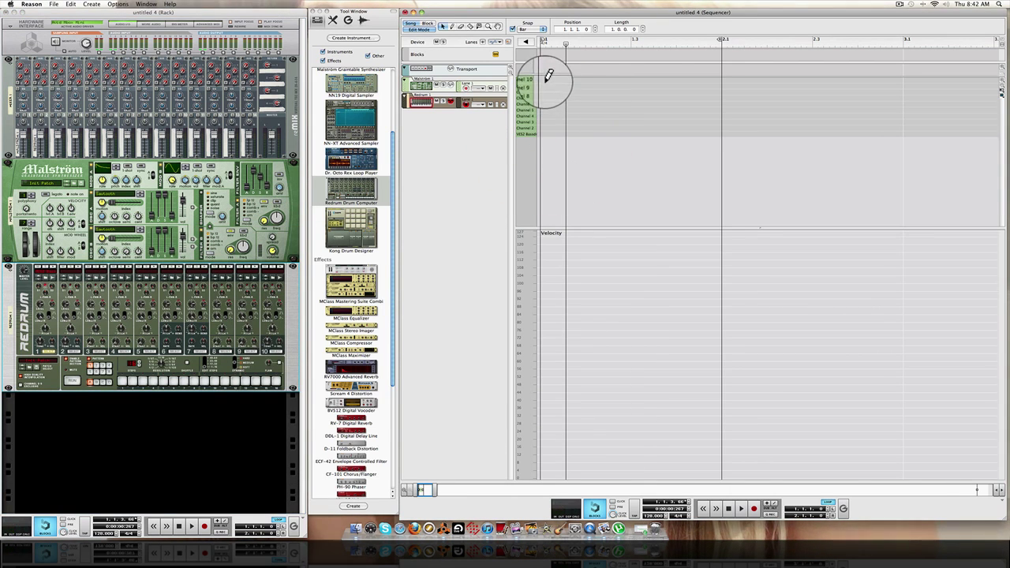
pyautogui.click(547, 69)
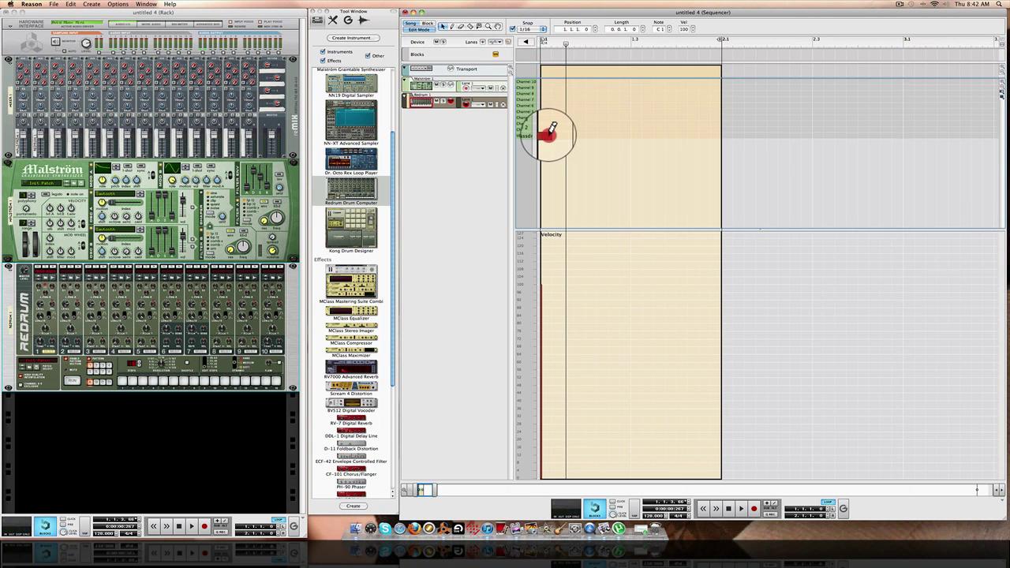
pyautogui.click(636, 136)
pyautogui.click(676, 136)
# - Solo the Redrum track, play the loop and step through the bass drum samples in drum channel 1
pyautogui.click(446, 101)
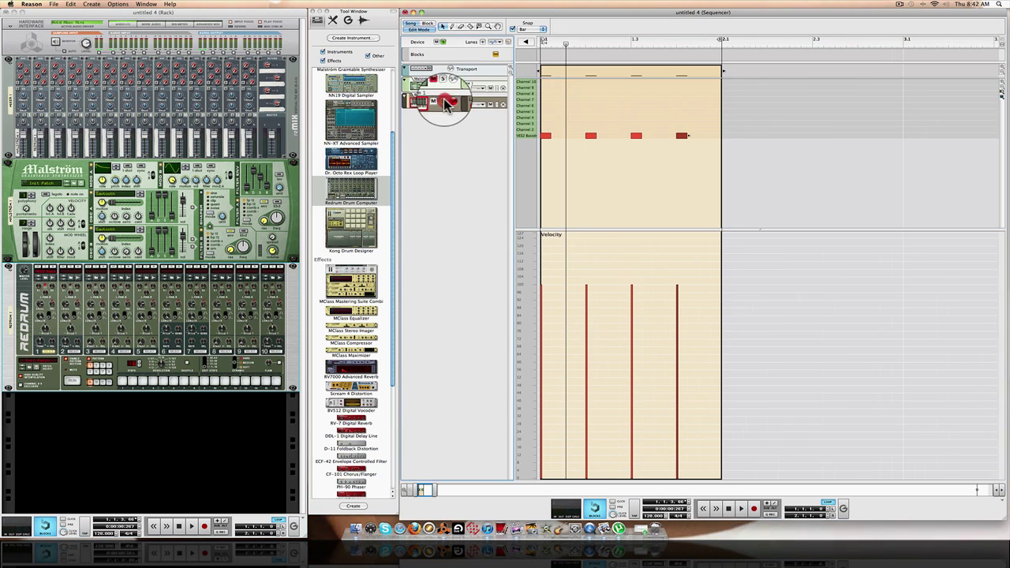
pyautogui.press('space')
pyautogui.click(38, 289)
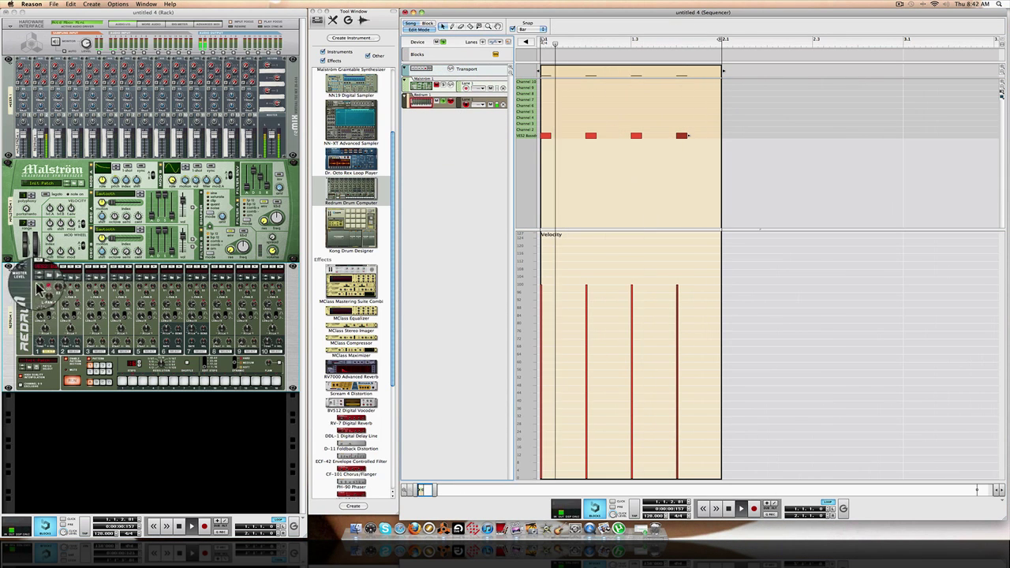
pyautogui.click(38, 280)
pyautogui.click(37, 281)
pyautogui.click(37, 281)
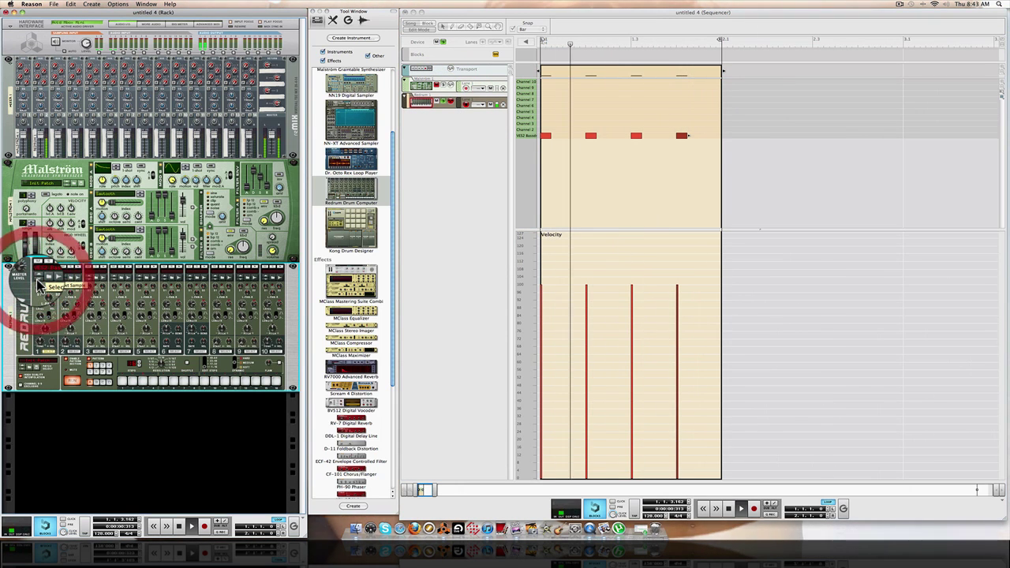
pyautogui.click(37, 281)
pyautogui.click(38, 282)
pyautogui.click(38, 282)
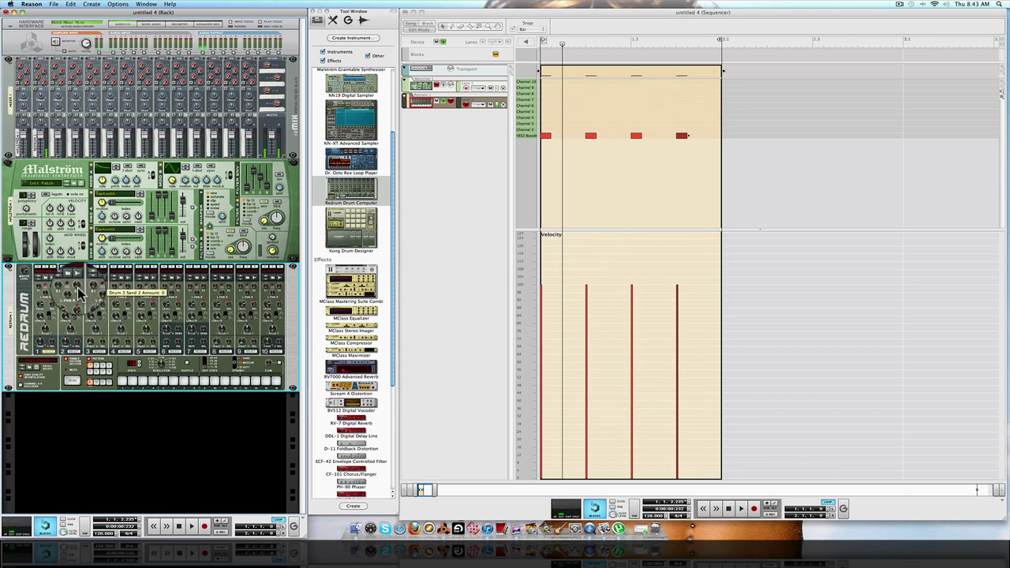
# - Insert an MClass Compressor below the Malström and connect a duplicate of the Redrum to its sidechain input
pyautogui.moveTo(351, 343); pyautogui.dragTo(213, 266)
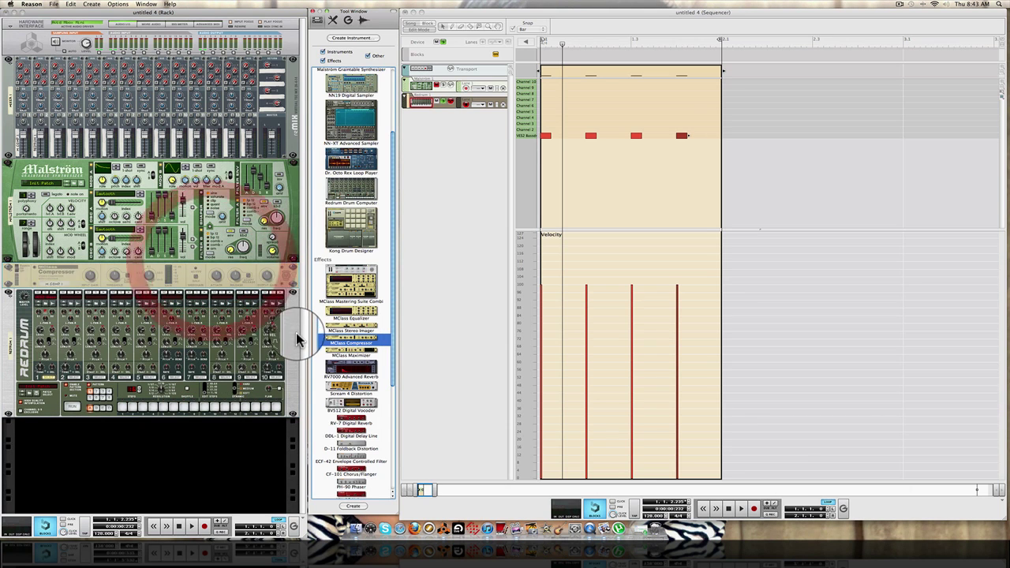
pyautogui.moveTo(293, 325); pyautogui.dragTo(274, 273)
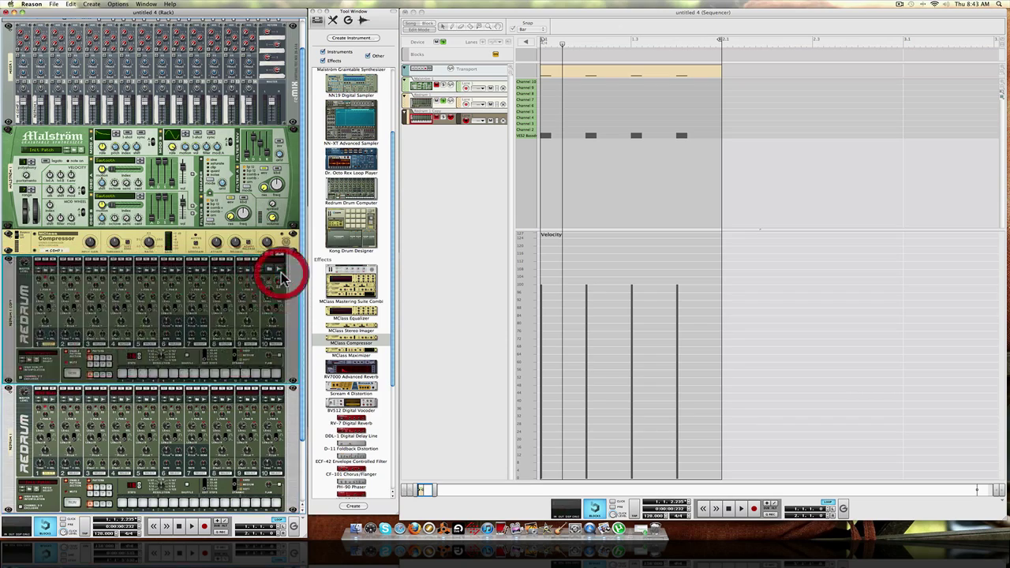
pyautogui.press('Tab')
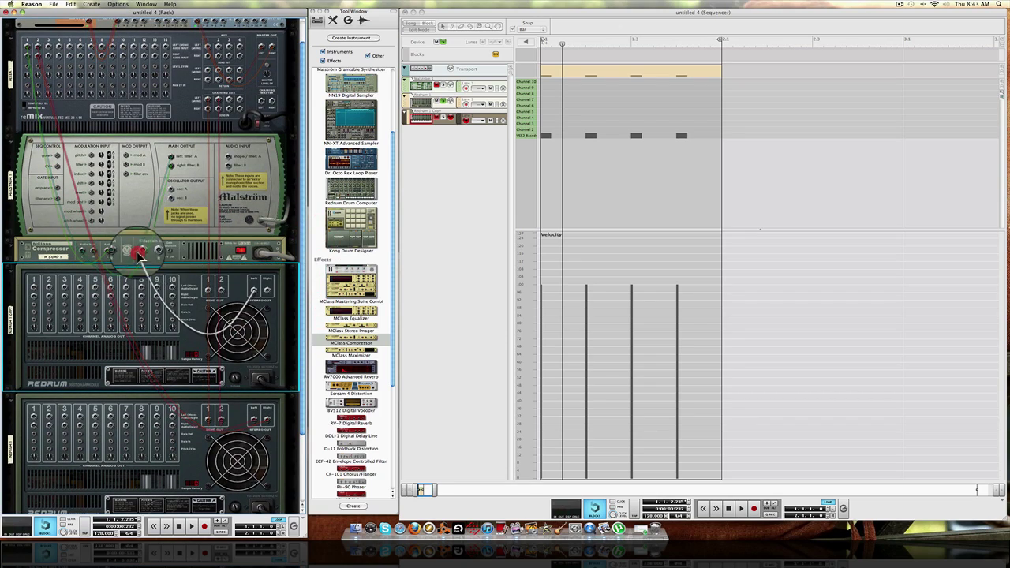
pyautogui.press('Tab')
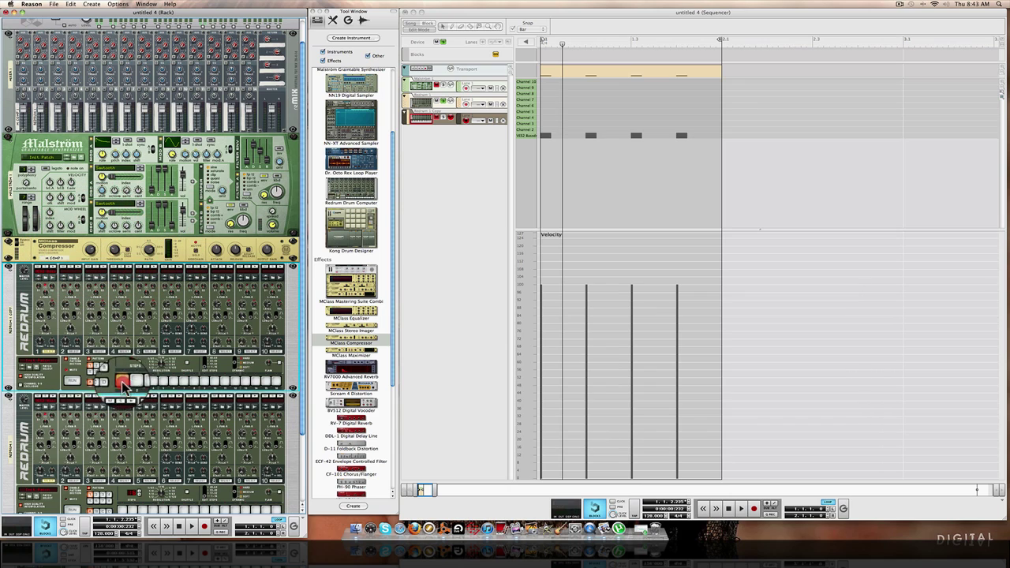
# - Program the duplicate Redrum's pattern with drum 1 hits on steps 1, 5, 9 and 13
pyautogui.click(122, 381)
pyautogui.click(162, 381)
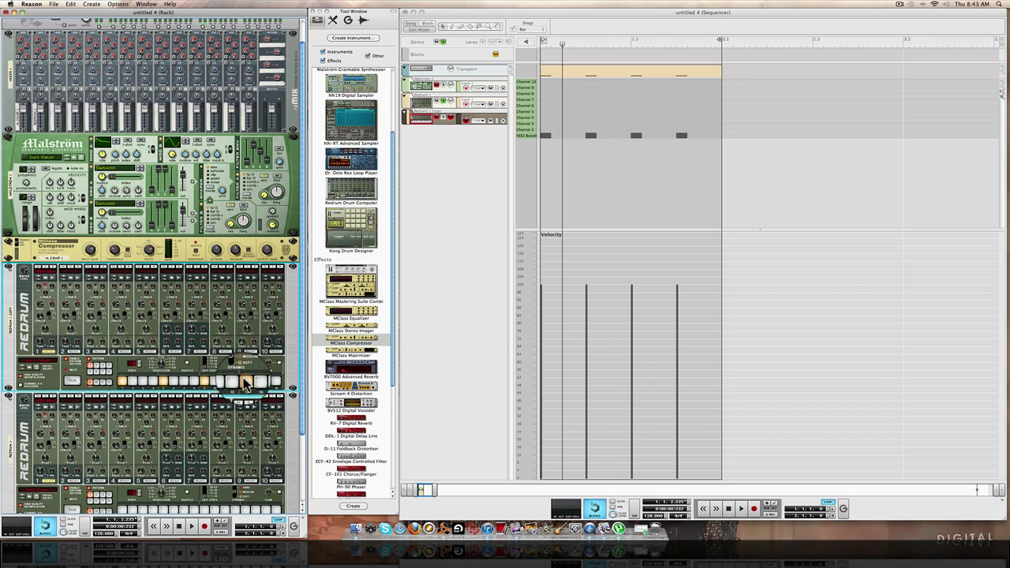
pyautogui.press('Tab')
pyautogui.press('Tab')
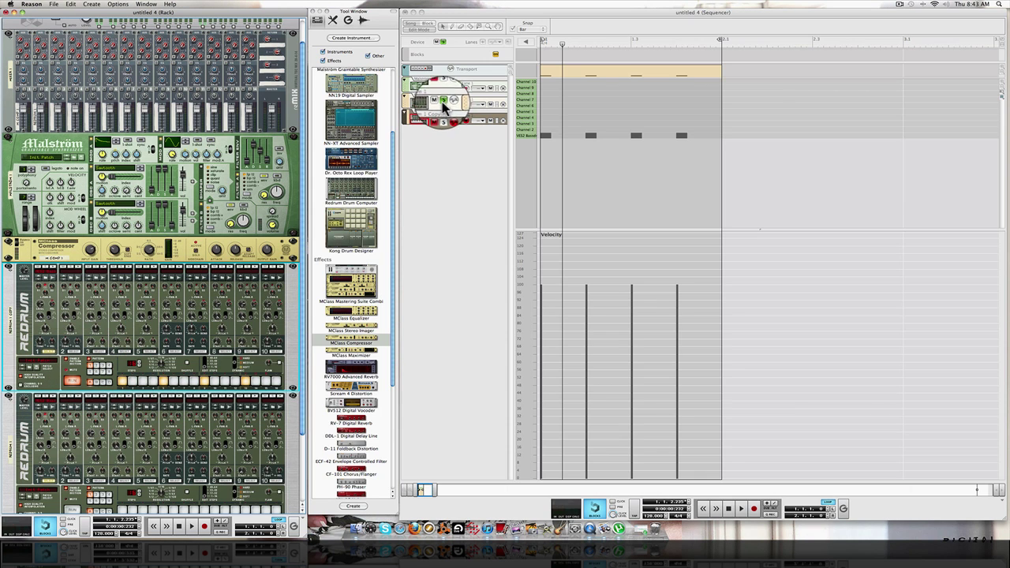
# - Unsolo the original Redrum, solo the Malström and the duplicate Redrum tracks, and play the loop
pyautogui.click(443, 101)
pyautogui.click(442, 85)
pyautogui.press('space')
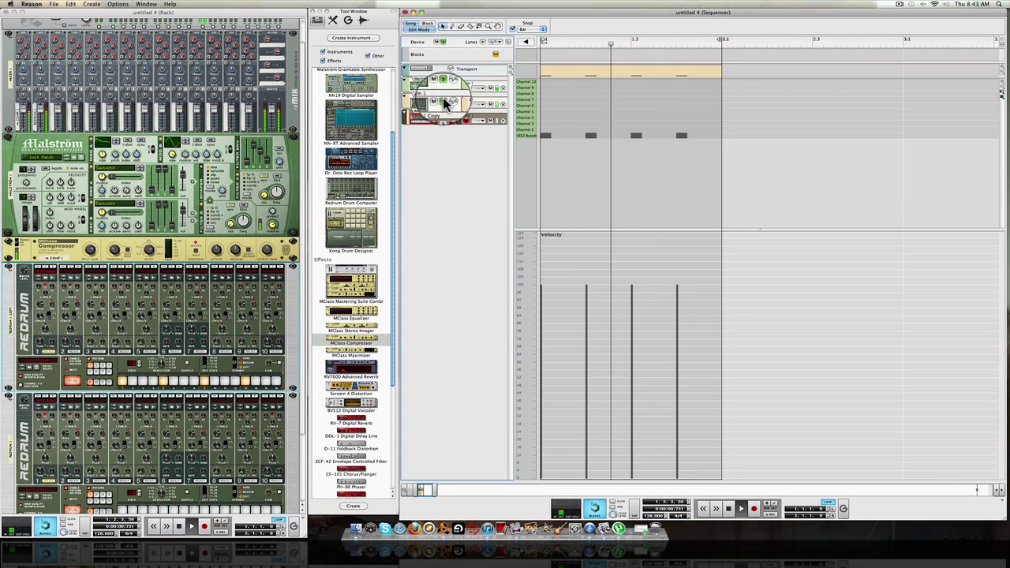
pyautogui.click(440, 117)
# - Adjust the level of drum channel 1 on the duplicate Redrum while the loop plays
pyautogui.click(158, 293)
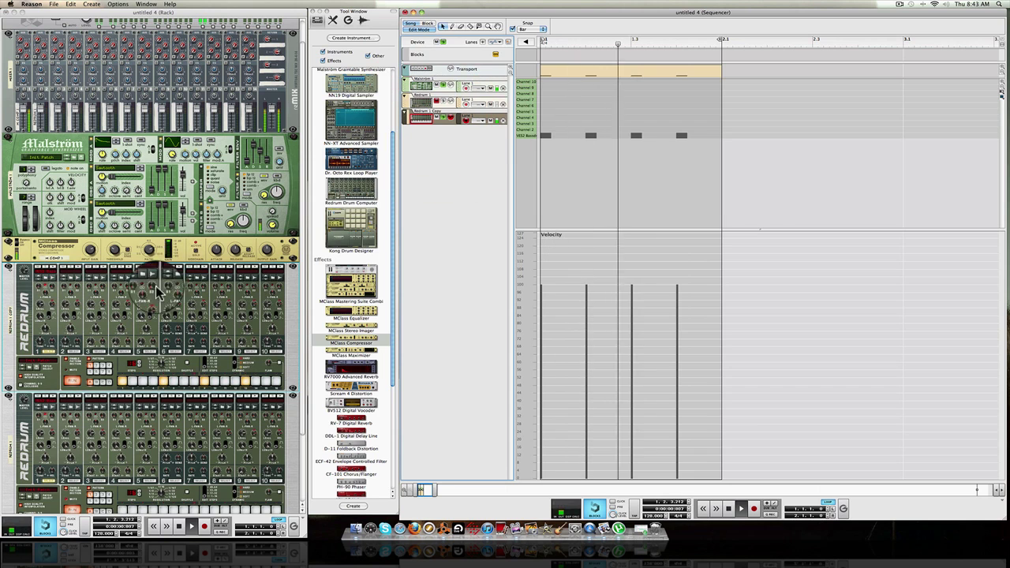
pyautogui.click(47, 315)
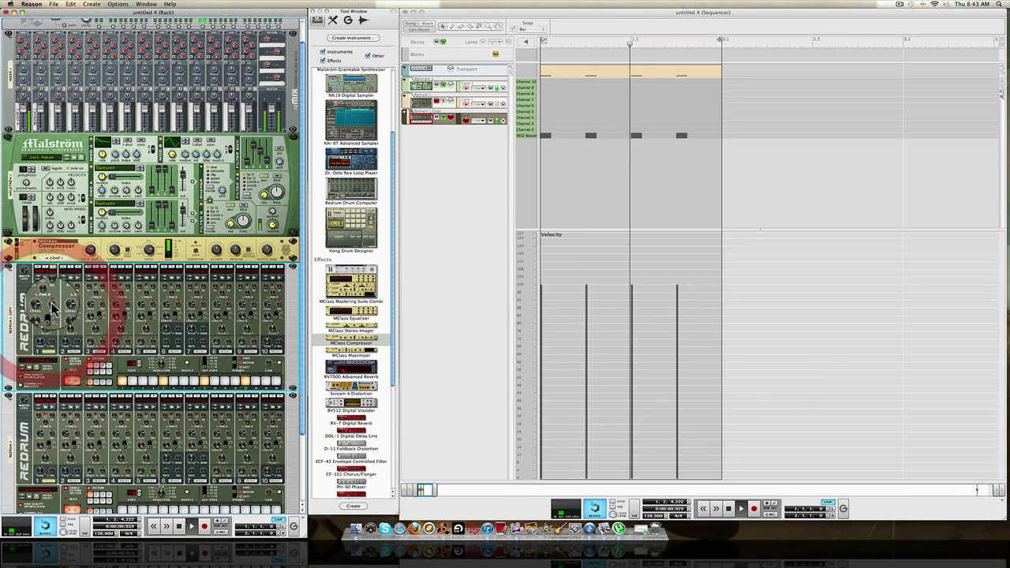
pyautogui.moveTo(41, 315)
pyautogui.mouseDown()
pyautogui.moveTo(43, 304)
pyautogui.moveTo(43, 329)
pyautogui.mouseUp()
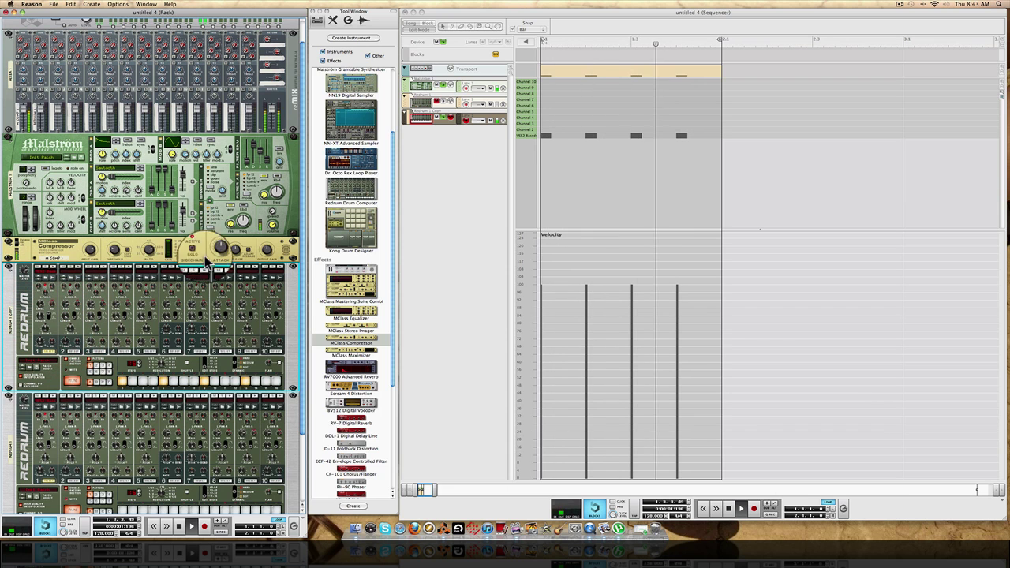
# - Insert an RV7000 Advanced Reverb between the Malström and the compressor
pyautogui.moveTo(351, 365); pyautogui.dragTo(192, 224)
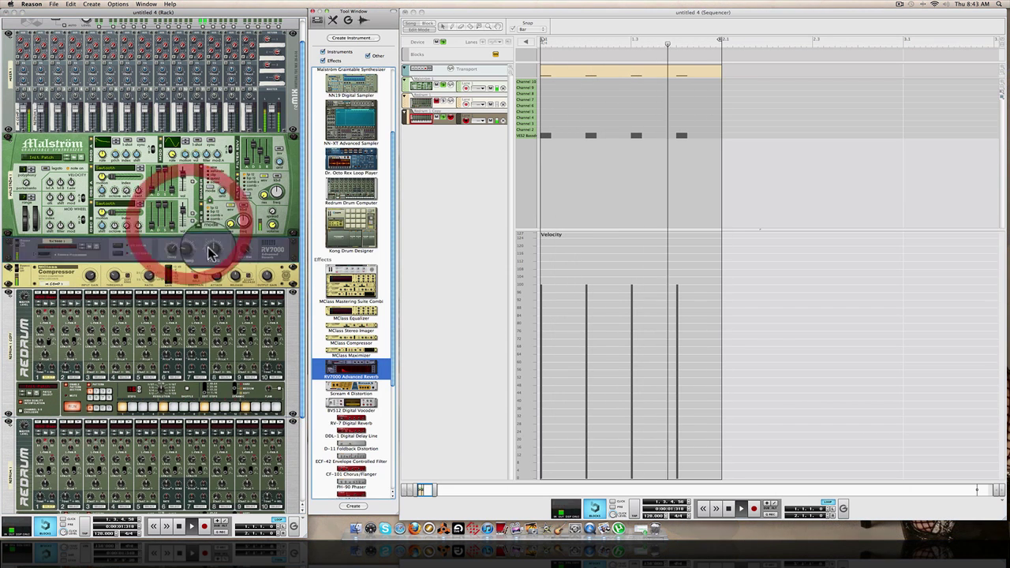
# - Adjust the RV7000's HF EQ and decay, and load an ALL-series reverb patch from the RV7000 Patches folder
pyautogui.click(246, 257)
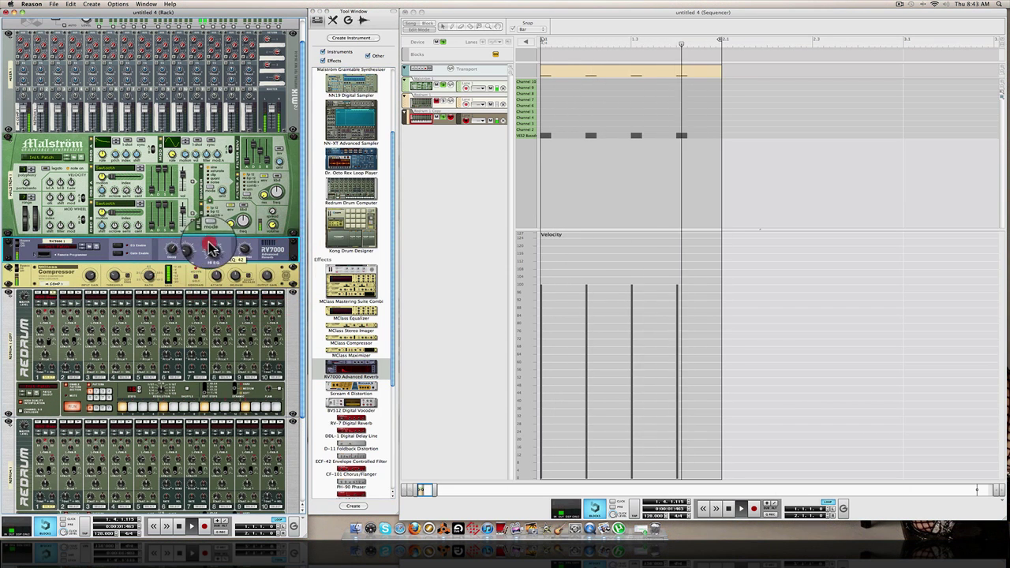
pyautogui.click(173, 252)
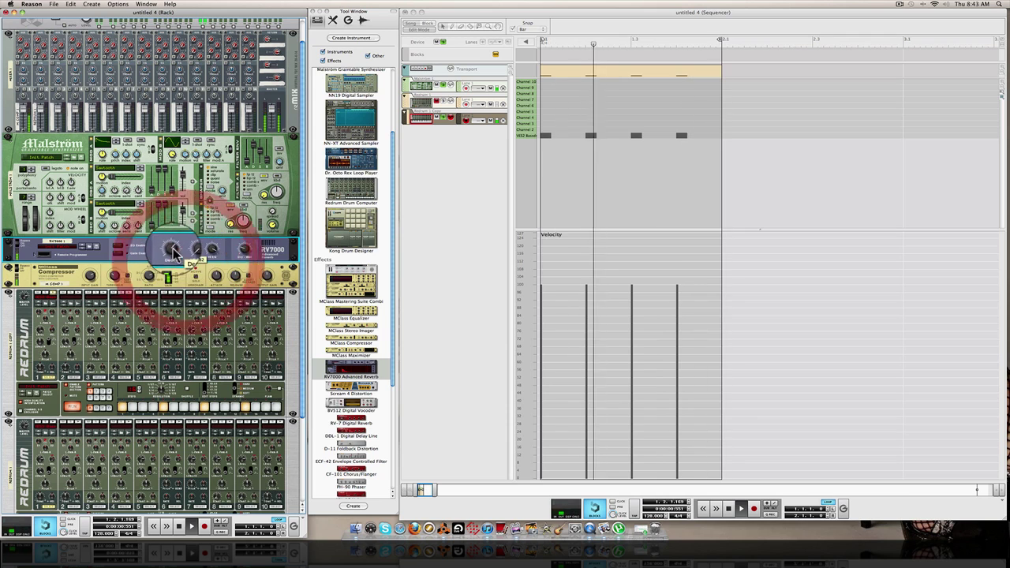
pyautogui.click(82, 245)
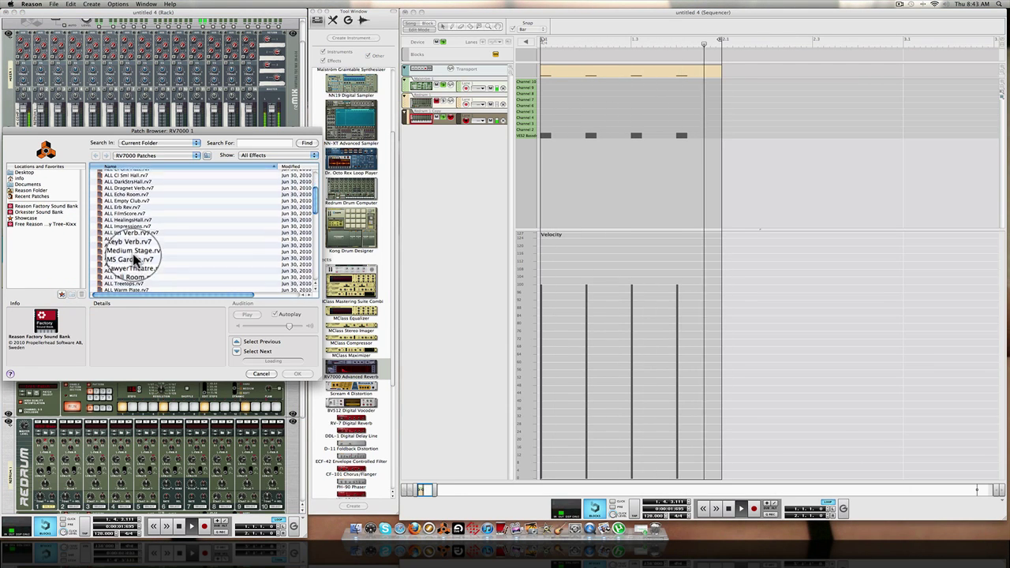
pyautogui.doubleClick(133, 269)
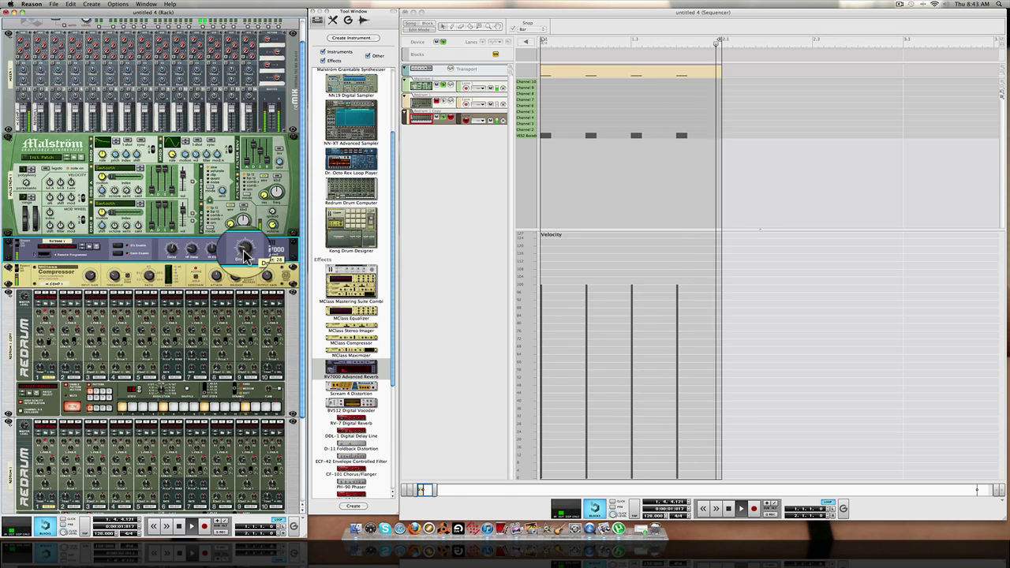
# - Set the RV7000's dry/wet mix to about 24 and clear the solo on all sequencer tracks
pyautogui.click(210, 249)
pyautogui.click(193, 250)
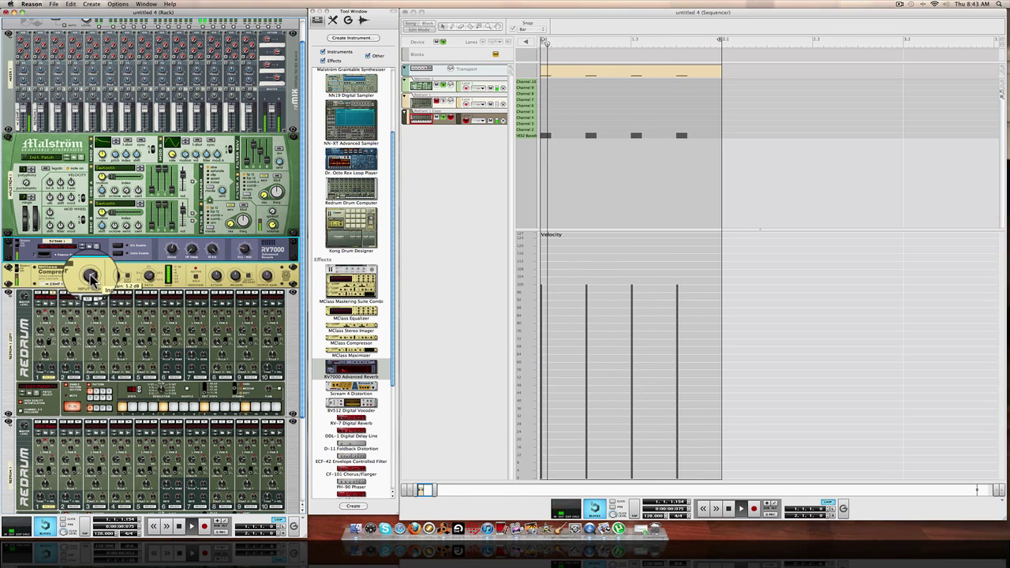
pyautogui.scroll(-2, 91, 277)
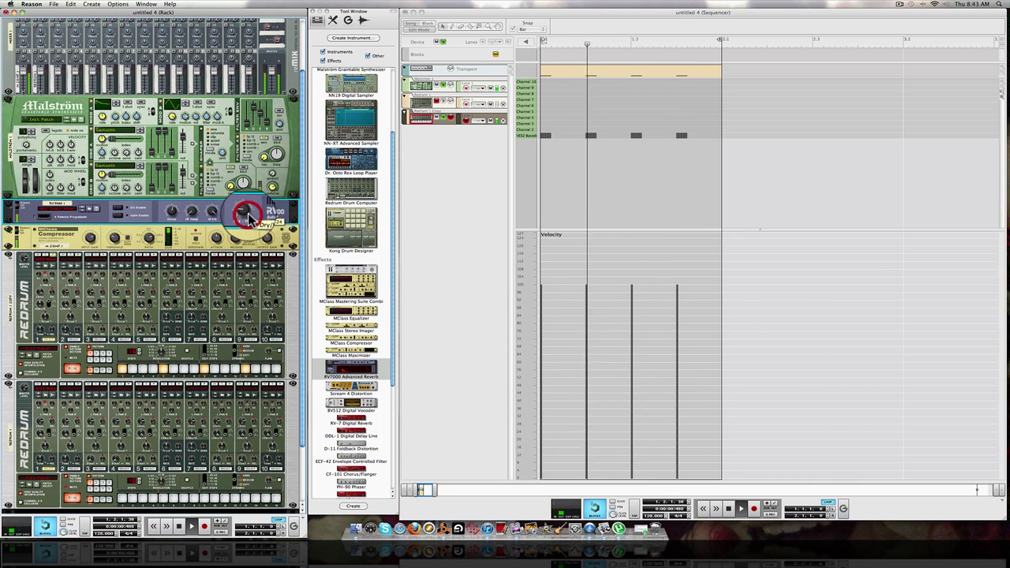
pyautogui.click(443, 42)
pyautogui.click(443, 42)
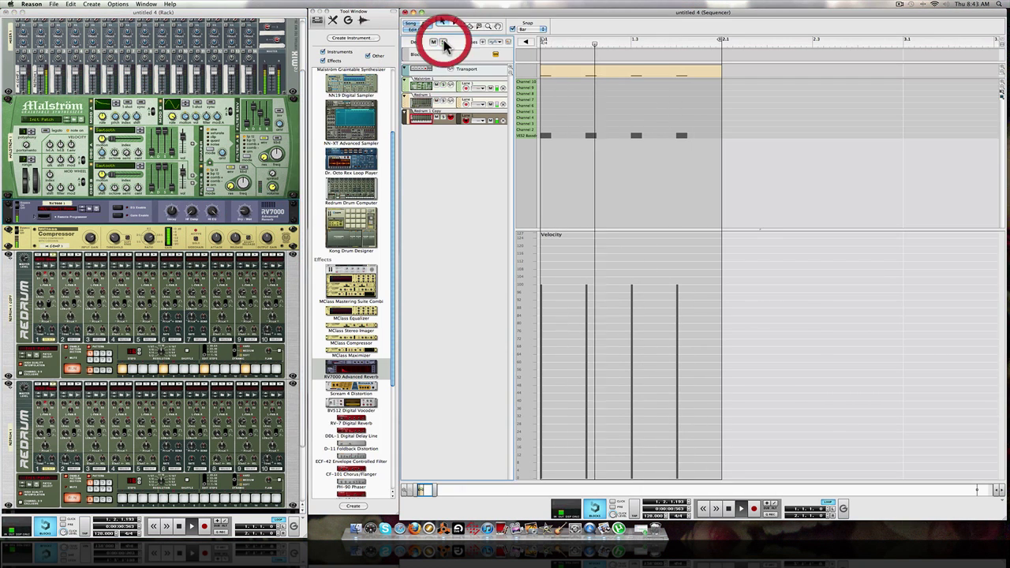
# - Browse for a drum channel 2 sample on the original Redrum in the VES2 Toms folder under VES2 Percussion
pyautogui.click(40, 401)
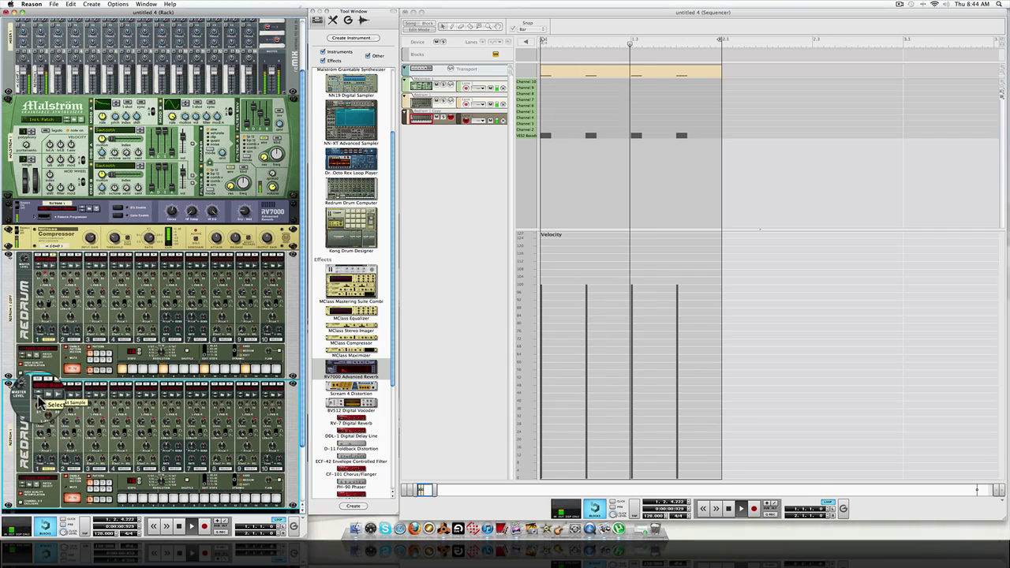
pyautogui.click(39, 400)
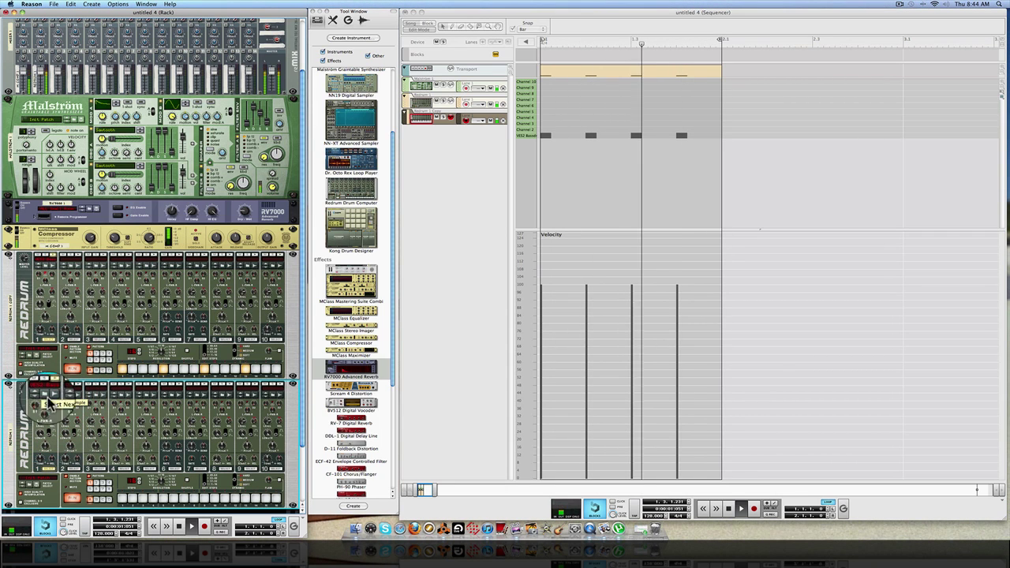
pyautogui.click(75, 399)
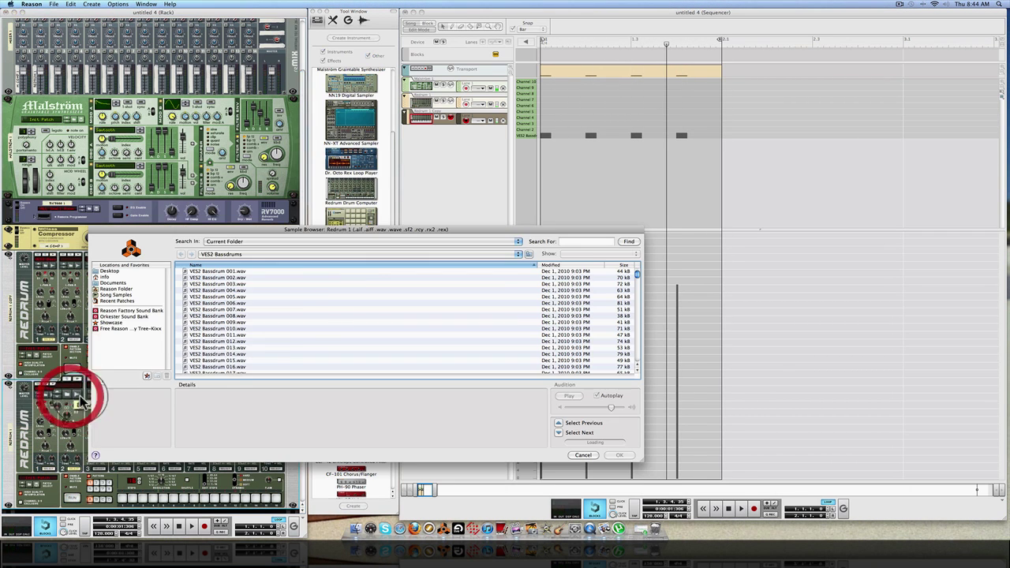
pyautogui.click(338, 255)
pyautogui.click(352, 264)
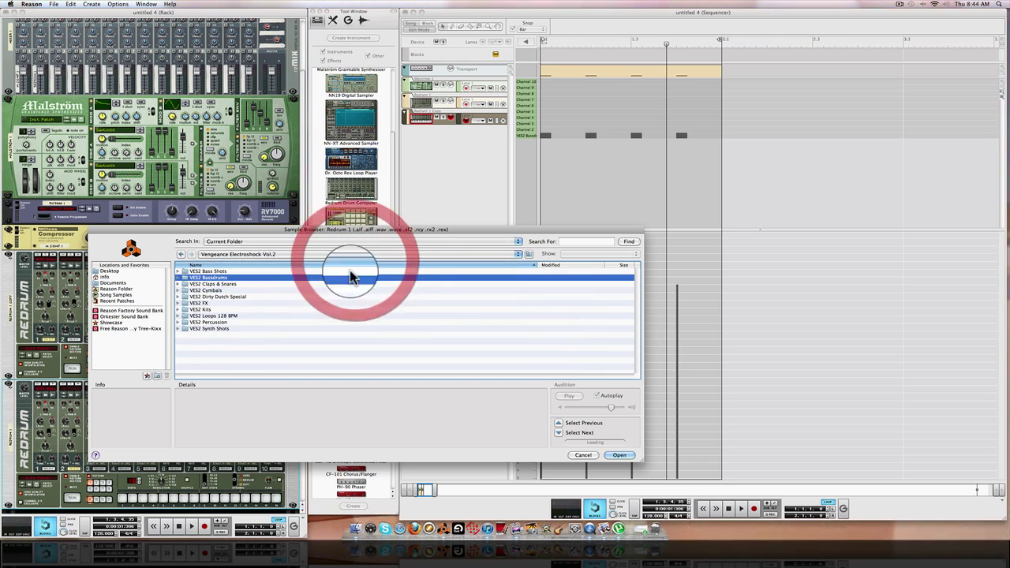
pyautogui.doubleClick(310, 322)
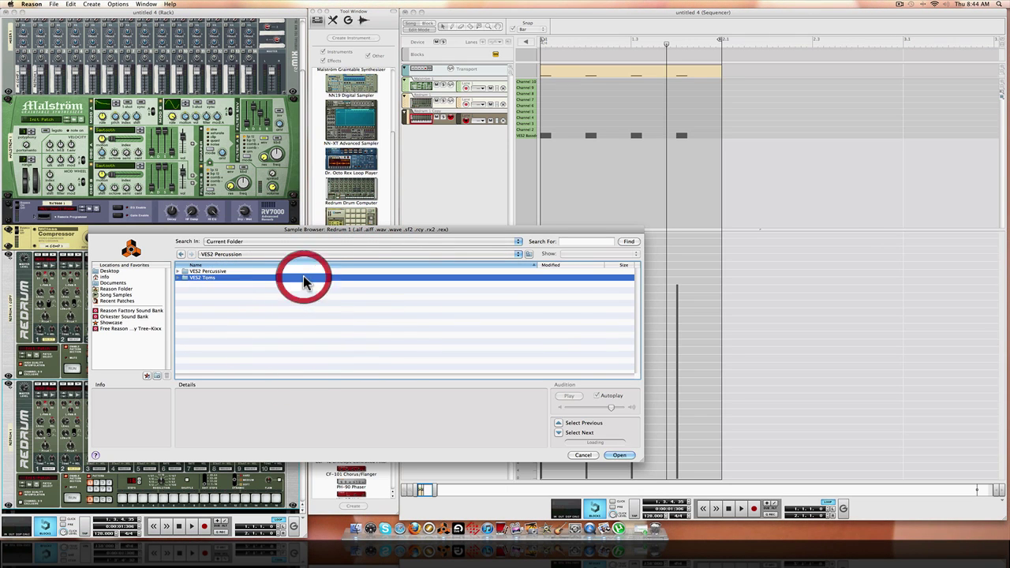
pyautogui.doubleClick(303, 281)
# - Audition the tom samples near the end of the list and load VES2 Toms 087.wav into drum channel 2
pyautogui.scroll(-10, 310, 333)
pyautogui.click(242, 325)
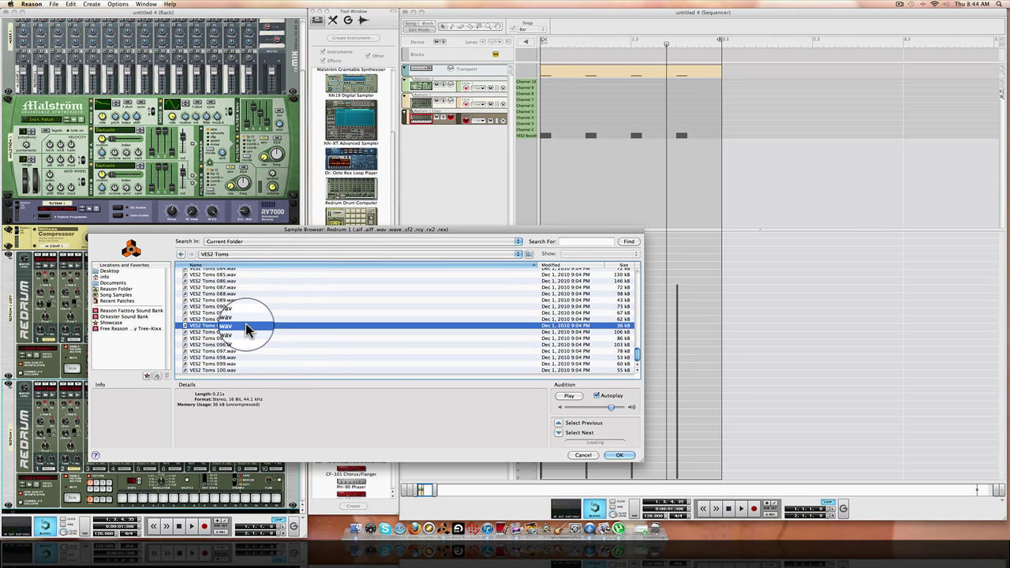
pyautogui.press('Up')
pyautogui.press('Up')
pyautogui.press('Up')
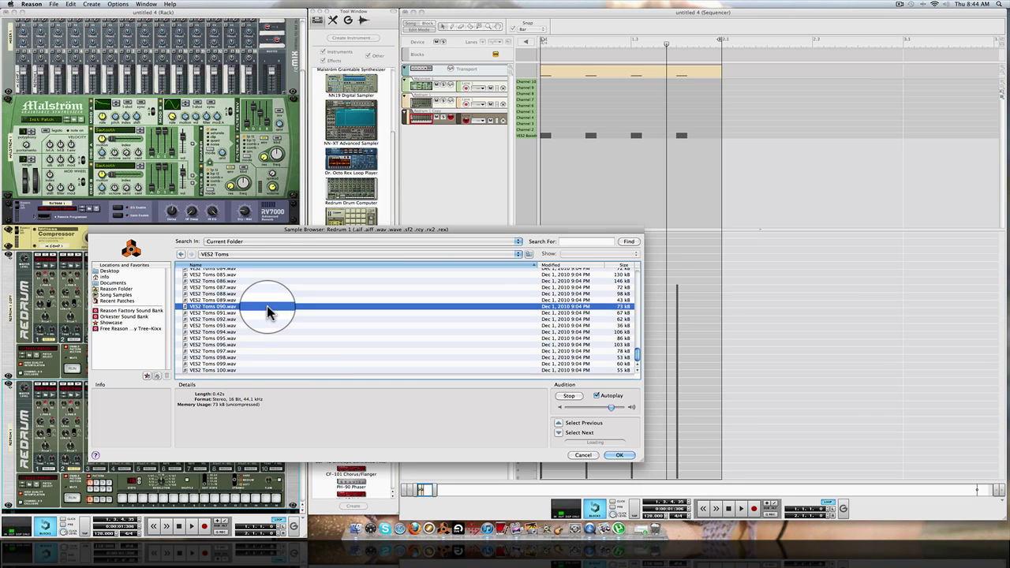
pyautogui.press('Up')
pyautogui.press('Up')
pyautogui.press('Up')
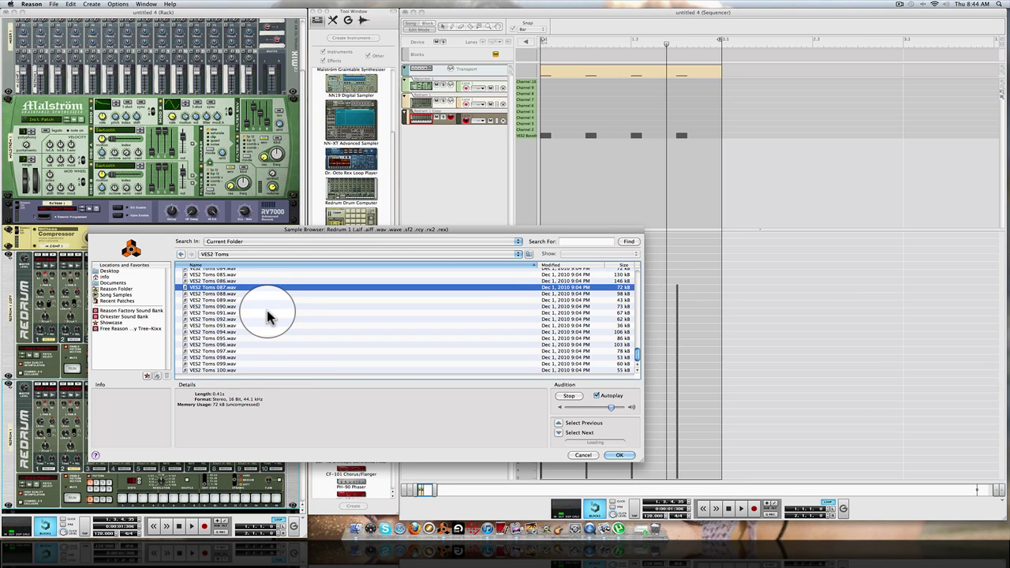
pyautogui.press('Return')
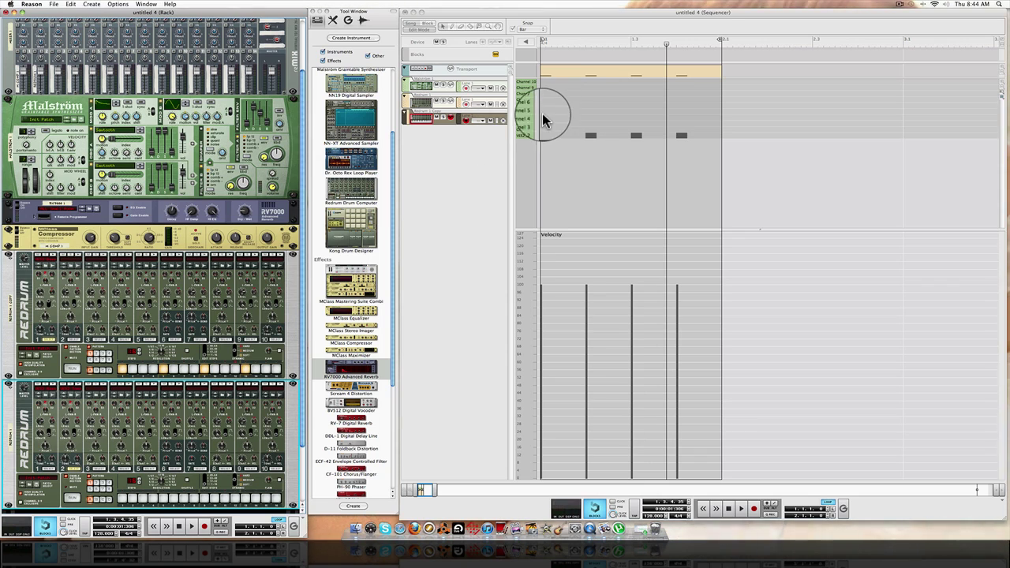
# - On the original Redrum track, draw VES2 Toms notes at 1.1.4, 1.2.3, 1.3.4 and 1.4.3 with 1/16 snap
pyautogui.click(545, 119)
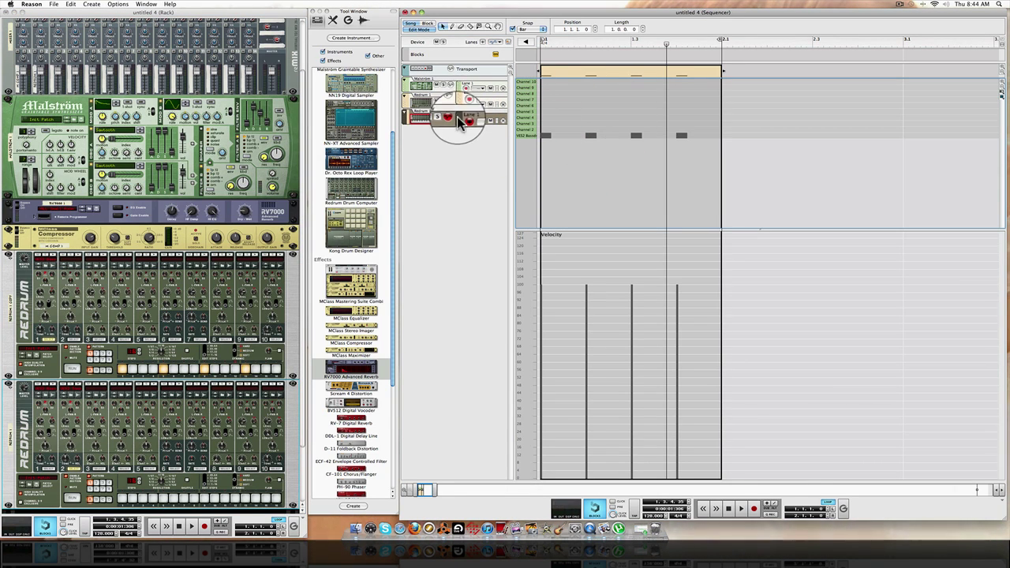
pyautogui.click(460, 103)
pyautogui.click(557, 113)
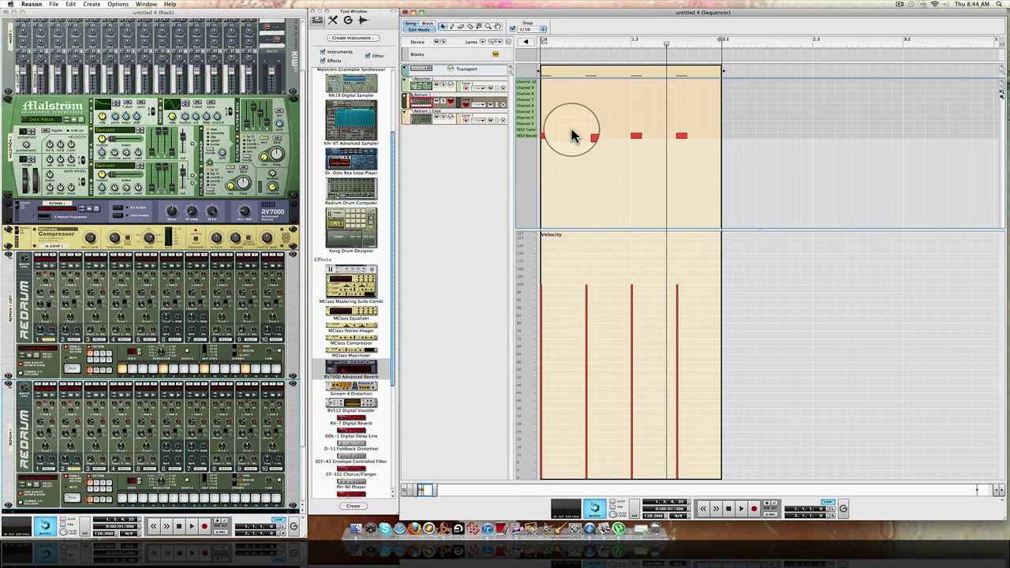
pyautogui.click(575, 134)
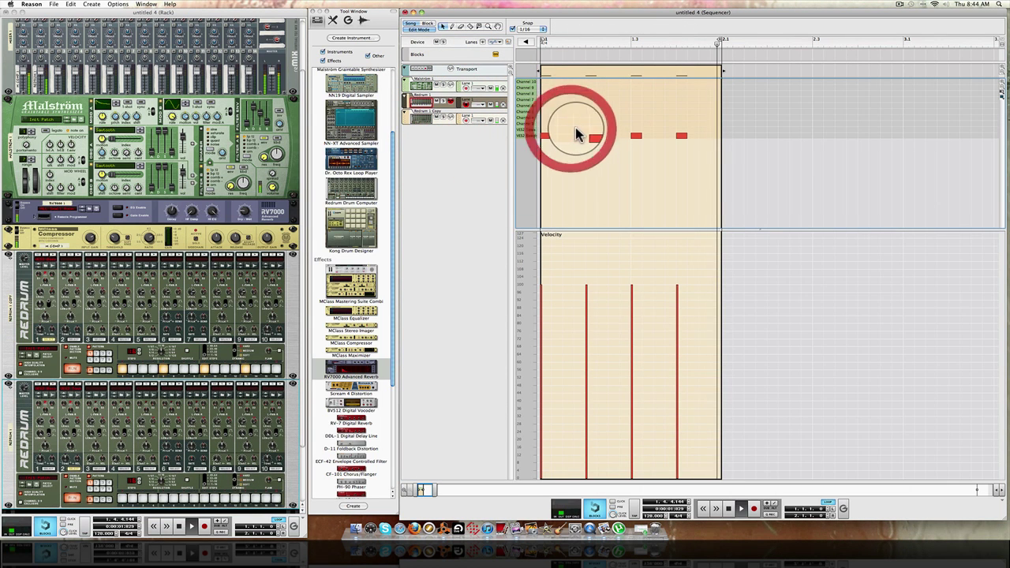
pyautogui.click(590, 136)
pyautogui.click(614, 130)
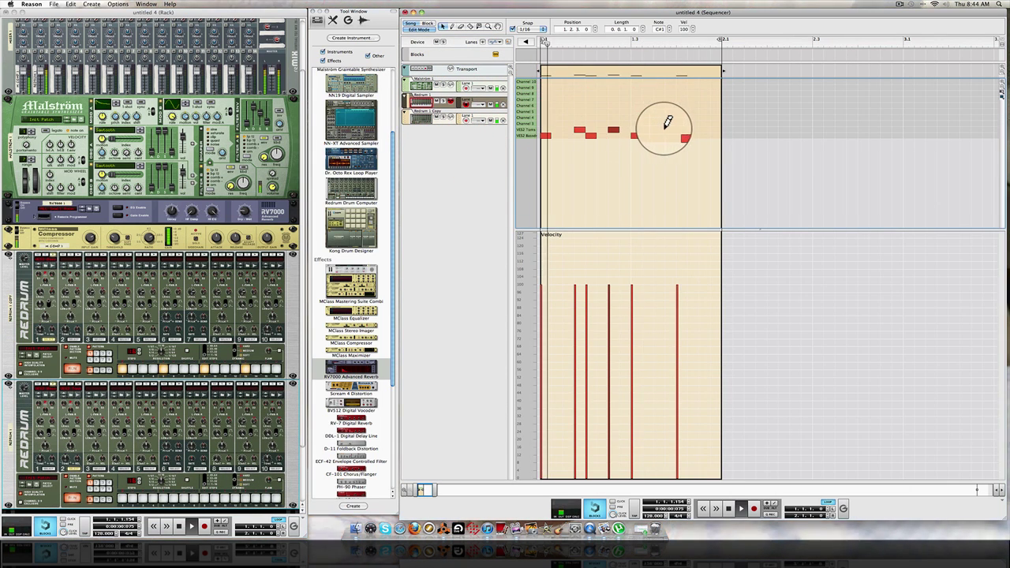
pyautogui.click(667, 129)
pyautogui.click(702, 129)
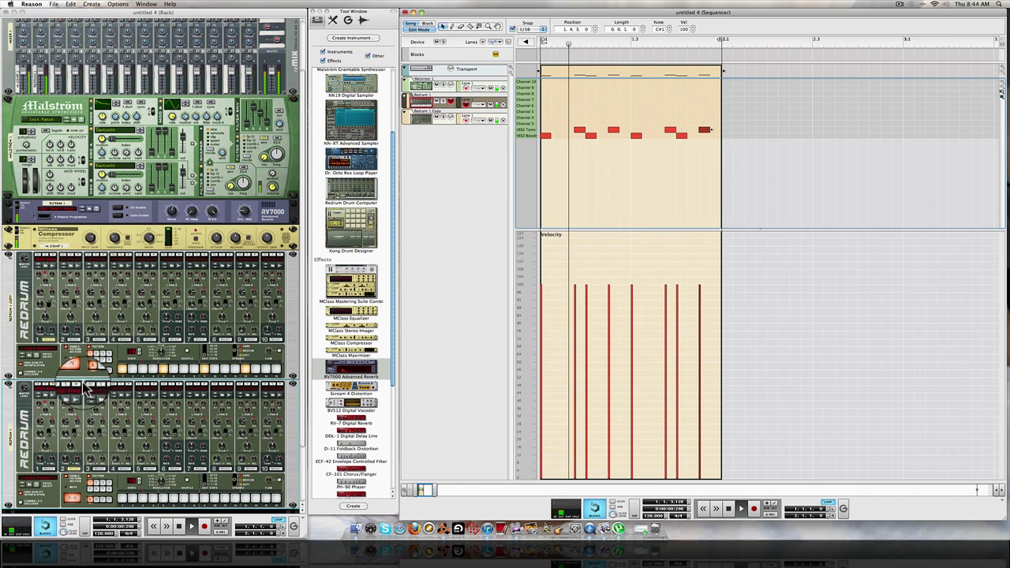
# - Adjust the Malström's oscillator tuning and output controls while the loop plays
pyautogui.scroll(2, 76, 163)
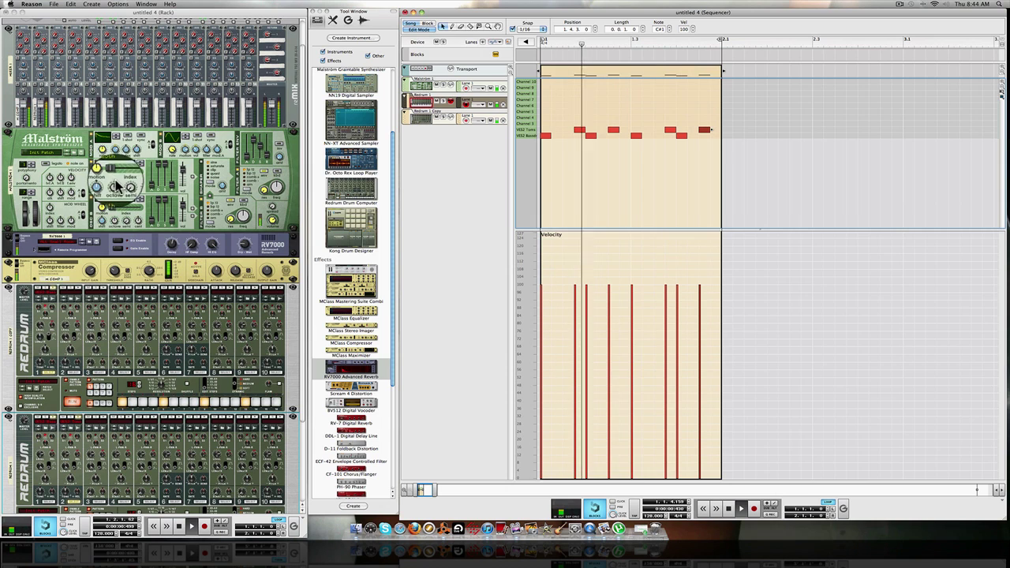
pyautogui.click(115, 191)
pyautogui.click(290, 223)
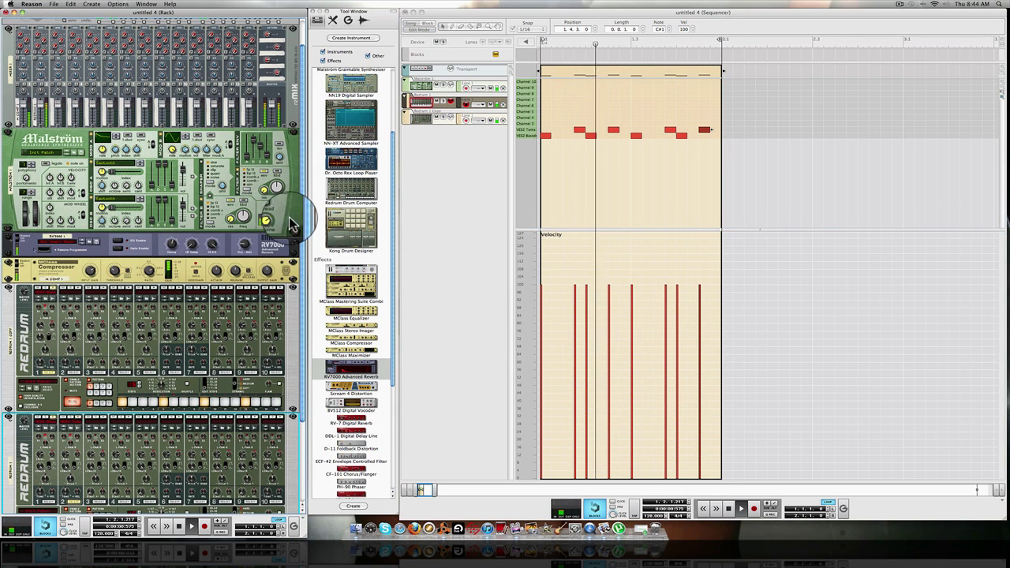
pyautogui.moveTo(138, 221); pyautogui.dragTo(138, 230)
pyautogui.click(273, 205)
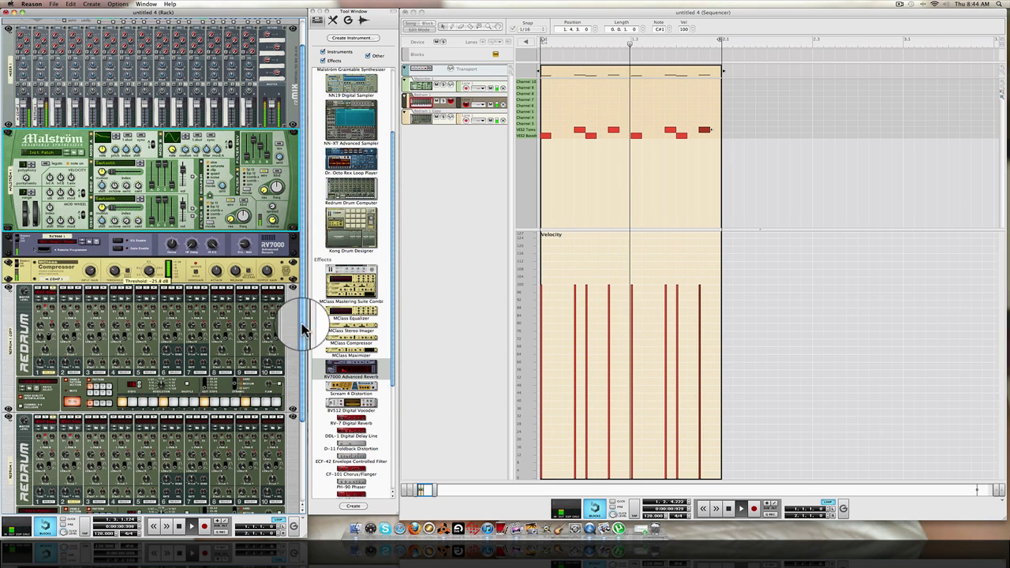
# - Insert a Scream 4 Distortion between the Malström and the RV7000, and adjust its damage knobs with parameter 2 at 50
pyautogui.moveTo(351, 386); pyautogui.dragTo(218, 232)
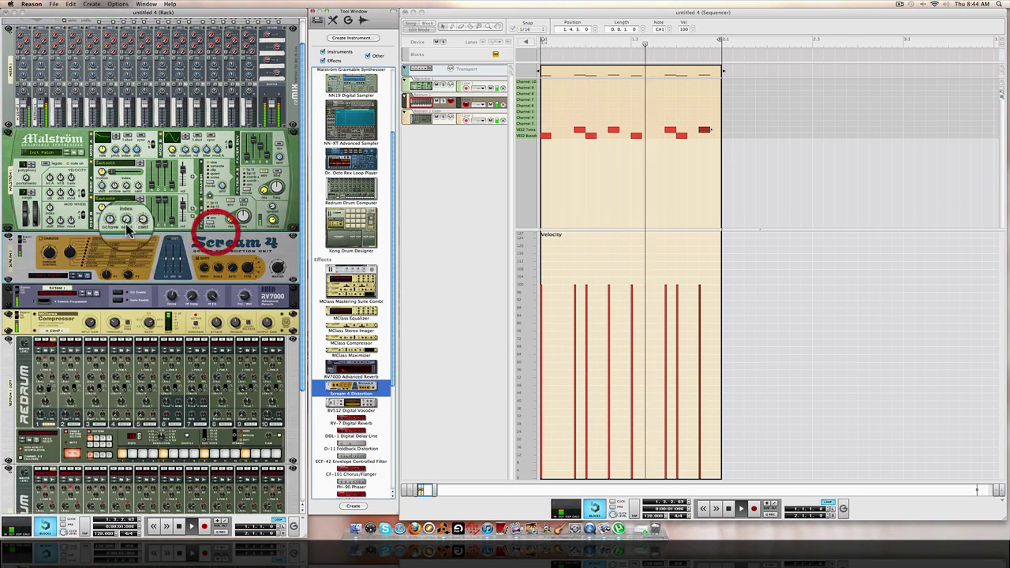
pyautogui.click(67, 245)
pyautogui.moveTo(67, 244); pyautogui.dragTo(68, 254)
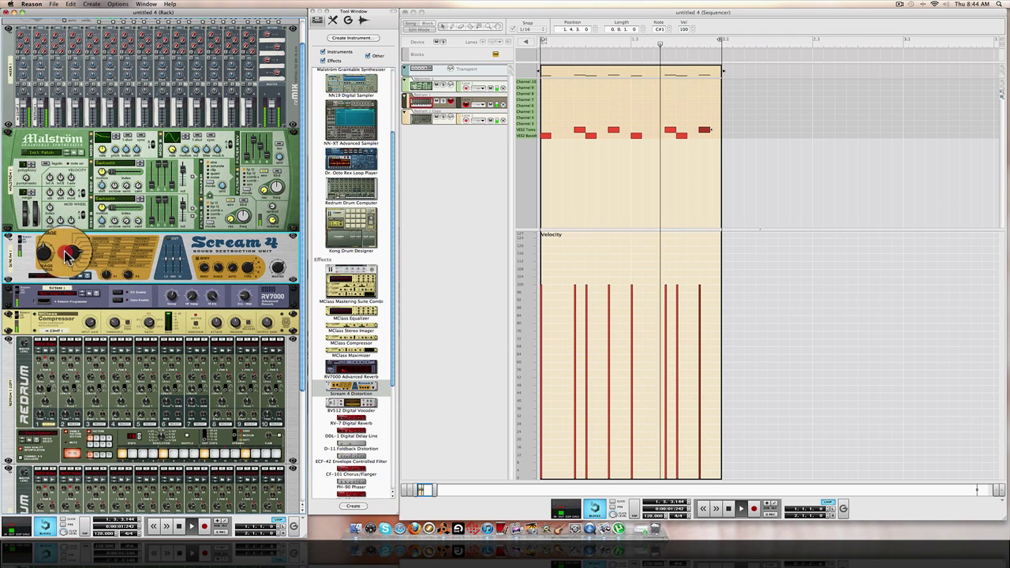
pyautogui.click(106, 273)
pyautogui.moveTo(128, 272); pyautogui.dragTo(129, 286)
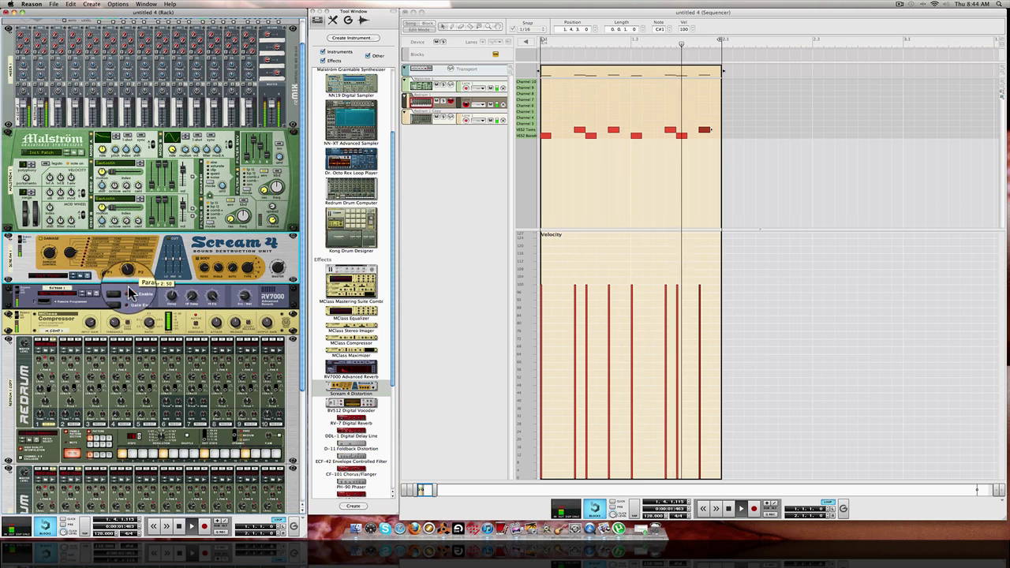
# - Adjust the Malström's modulator A and shape oscillator A's envelope with sustain 0, decay about 41 and a short release
pyautogui.click(116, 152)
pyautogui.moveTo(116, 170); pyautogui.dragTo(103, 151)
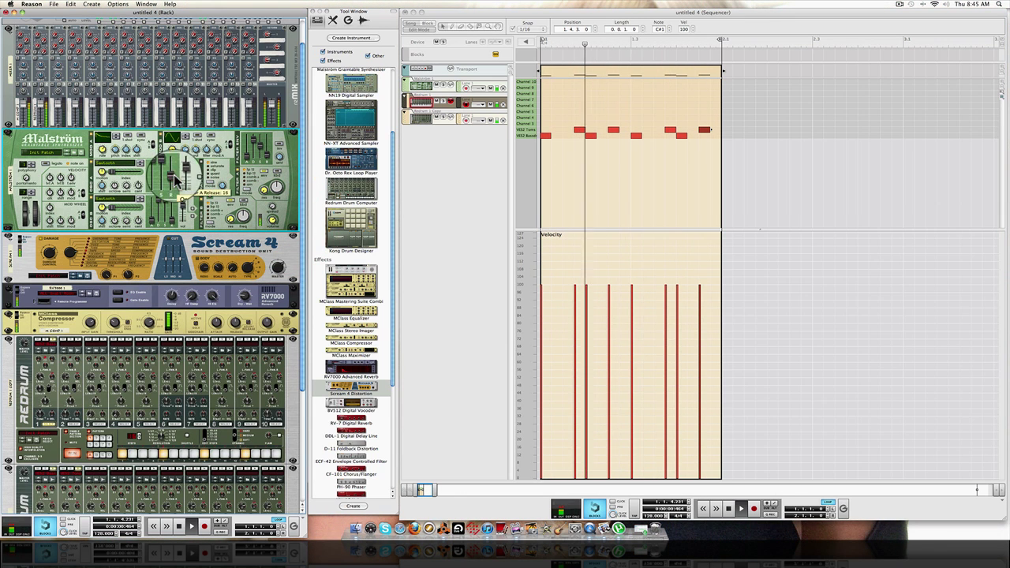
pyautogui.moveTo(172, 190); pyautogui.dragTo(173, 206)
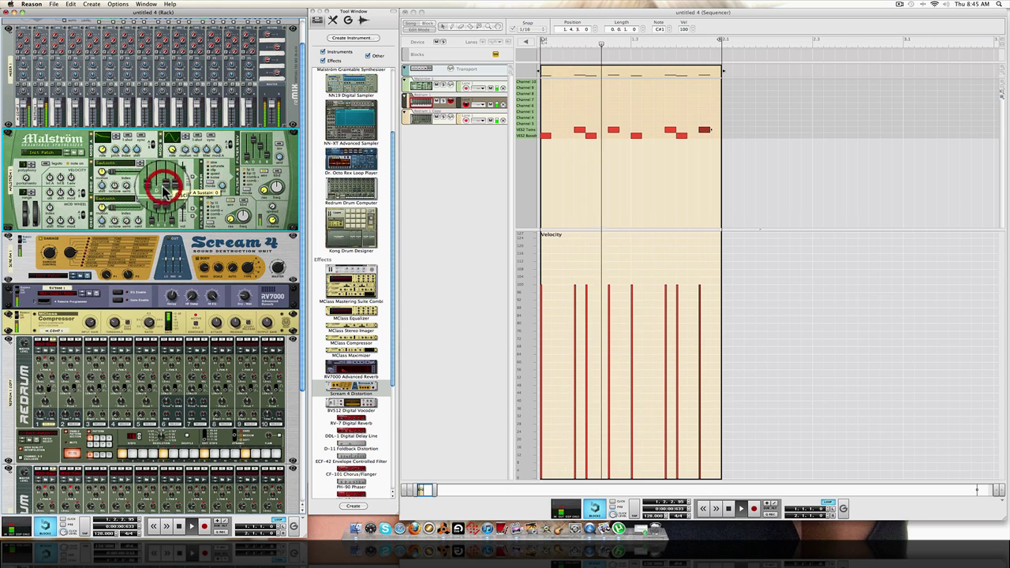
pyautogui.click(90, 199)
pyautogui.moveTo(160, 169); pyautogui.dragTo(160, 182)
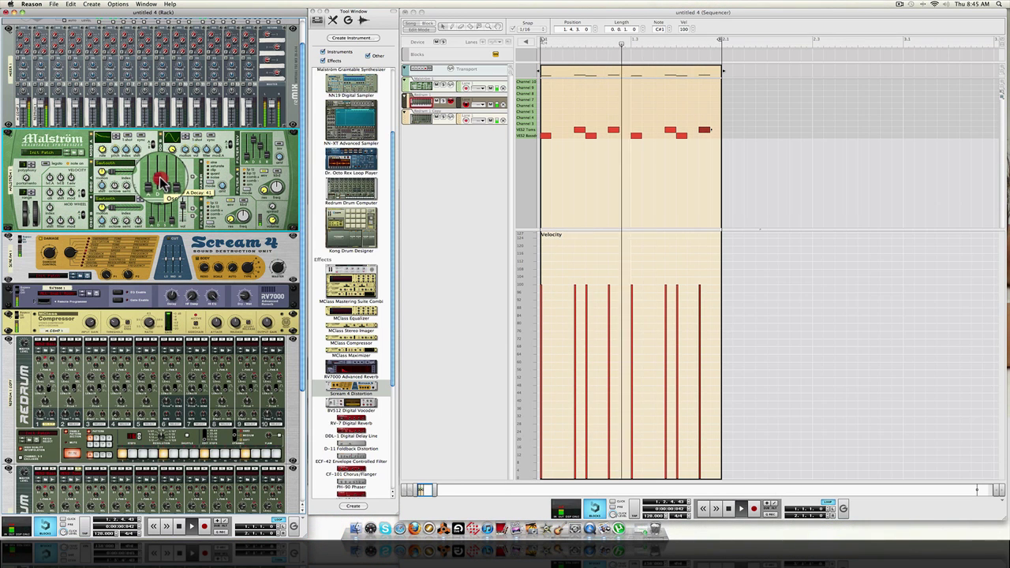
pyautogui.moveTo(160, 181); pyautogui.dragTo(160, 180)
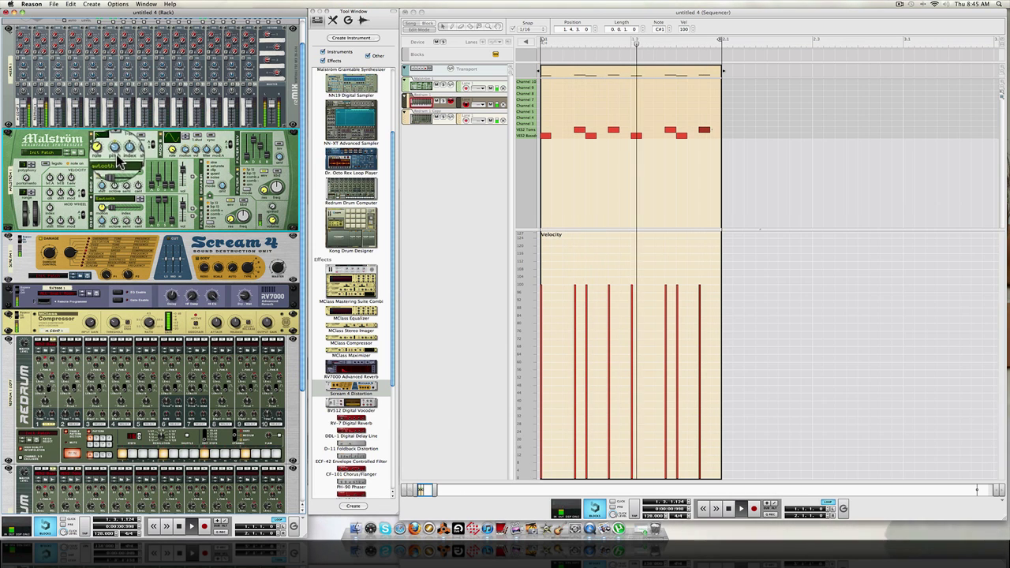
# - Adjust modulator A's pitch amount on the Malström, fine-tune oscillator A's decay and set its release to 47
pyautogui.click(115, 131)
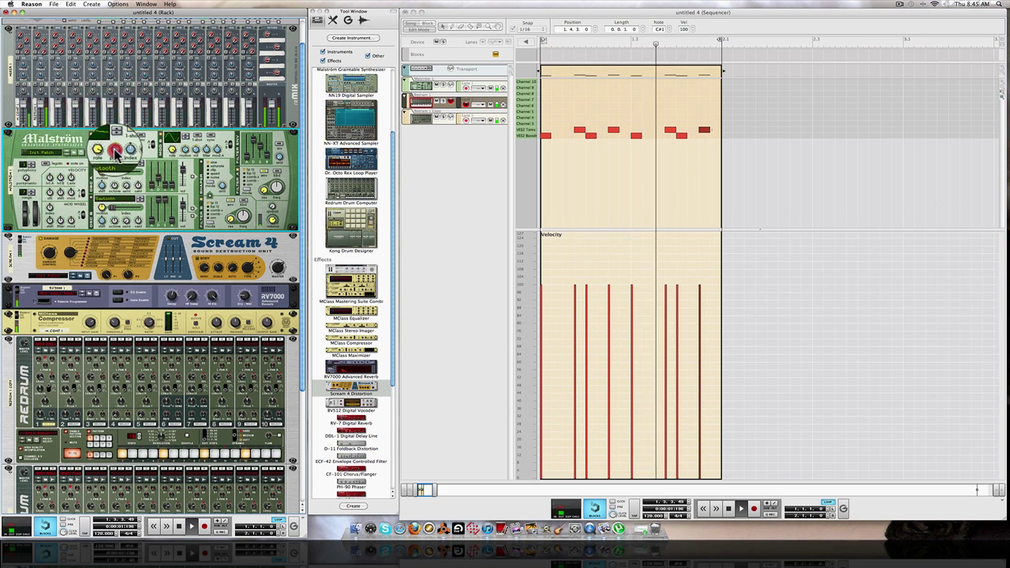
pyautogui.click(117, 158)
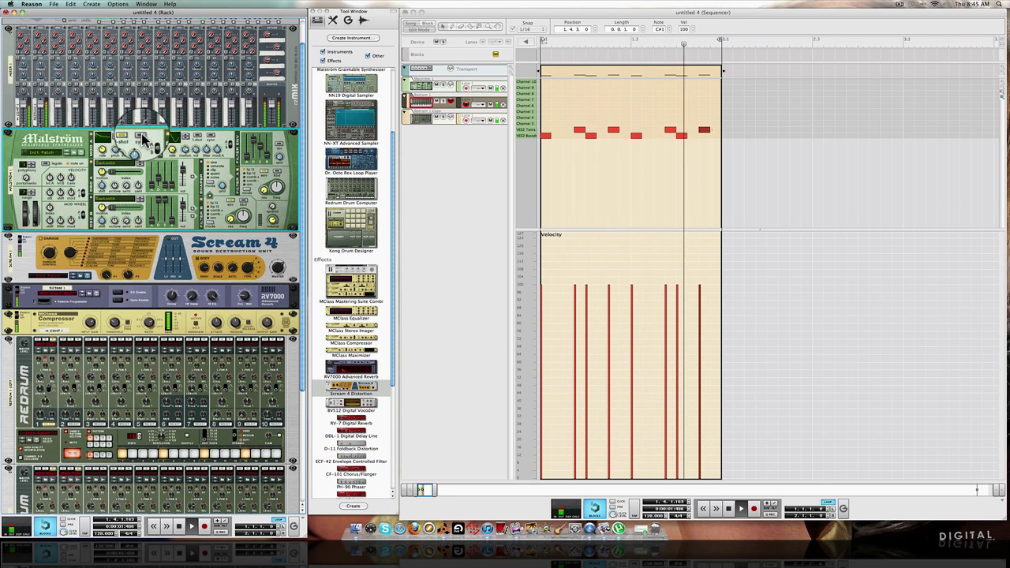
pyautogui.moveTo(158, 183); pyautogui.dragTo(160, 186)
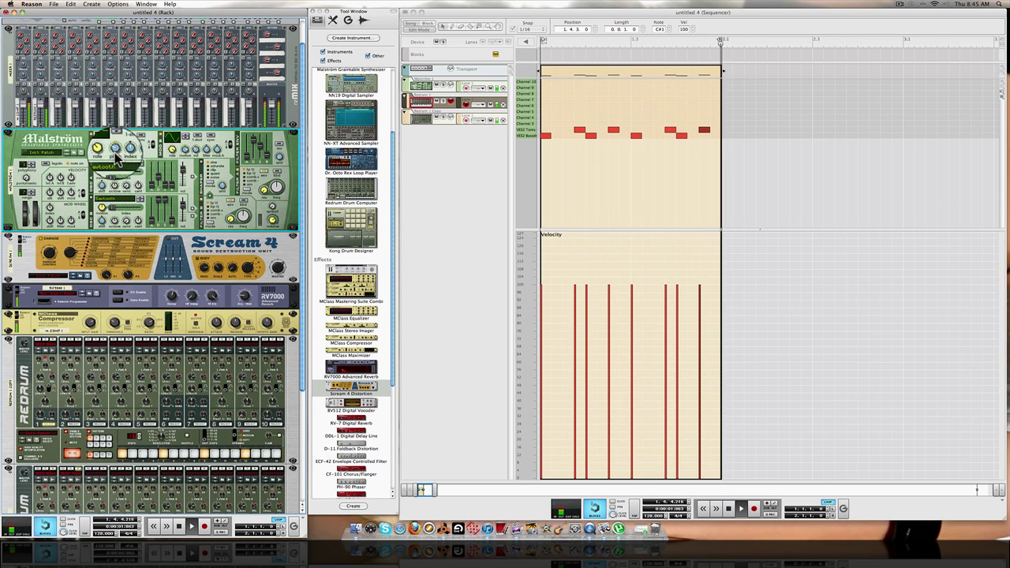
pyautogui.moveTo(166, 184); pyautogui.dragTo(168, 182)
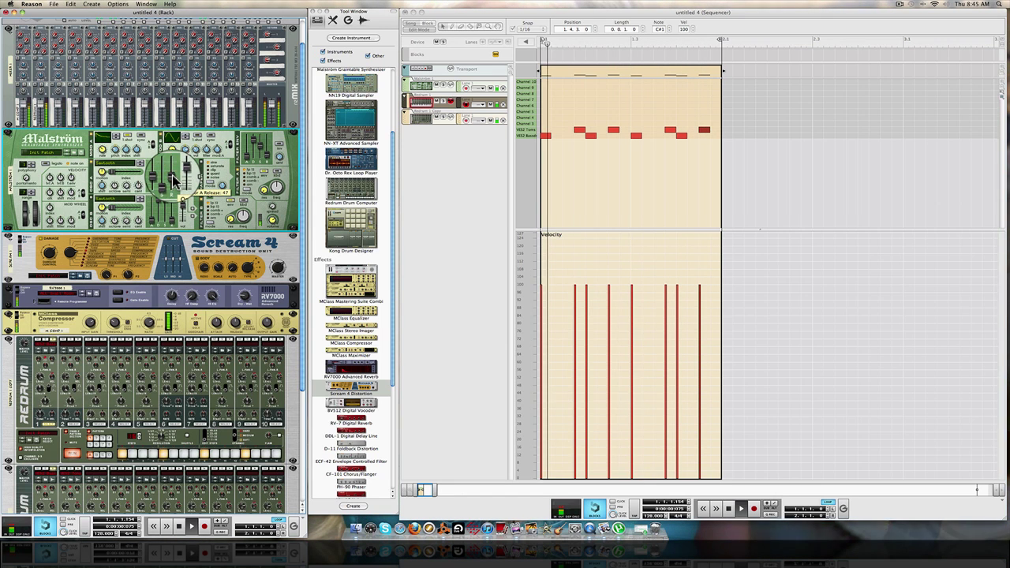
# - Set oscillator A's decay to 43 and modulator B's level amount to -18 on the Malström
pyautogui.click(162, 182)
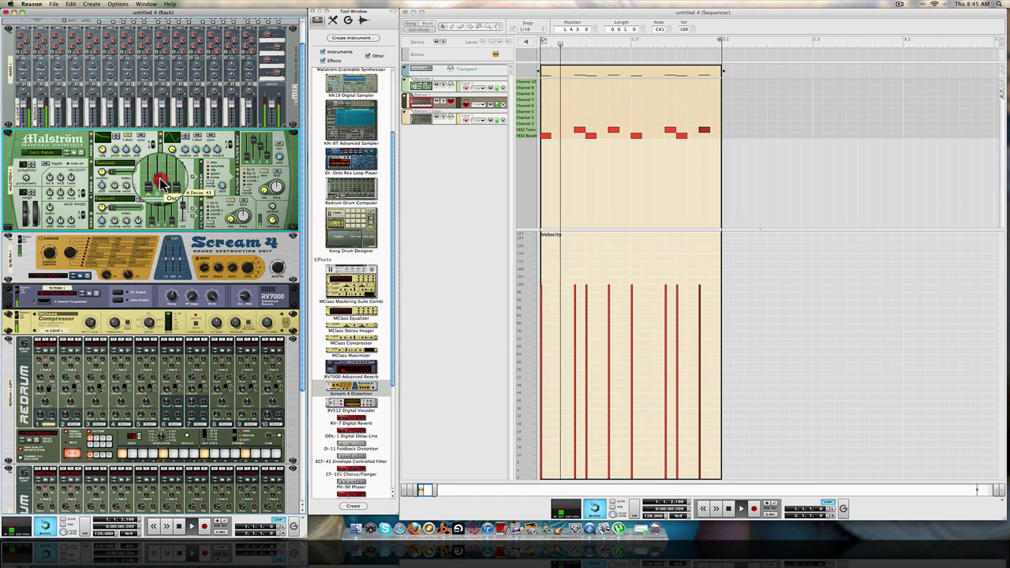
pyautogui.click(197, 148)
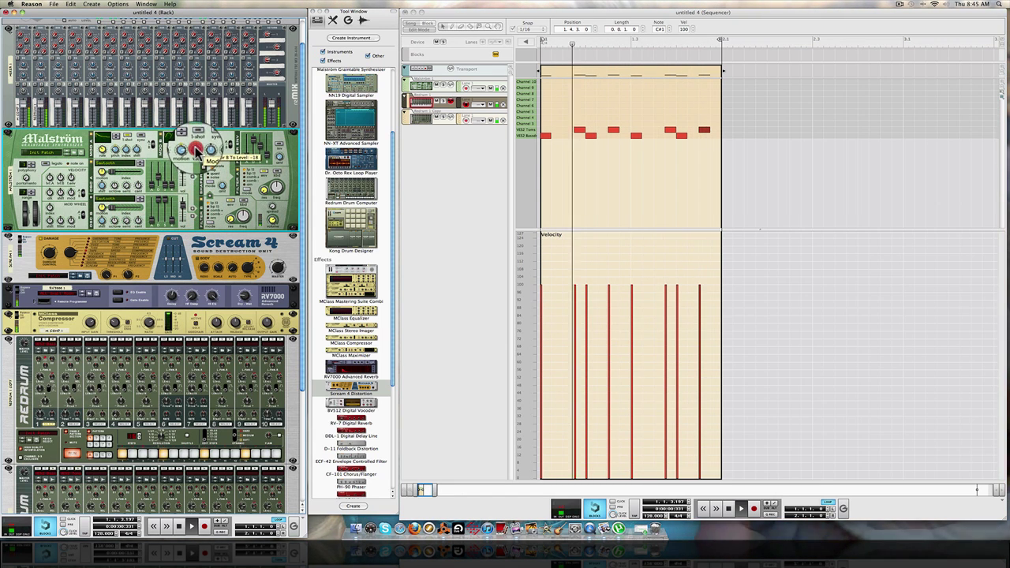
# - Change oscillator A's waveform on the Malström and adjust its index and octave
pyautogui.click(133, 175)
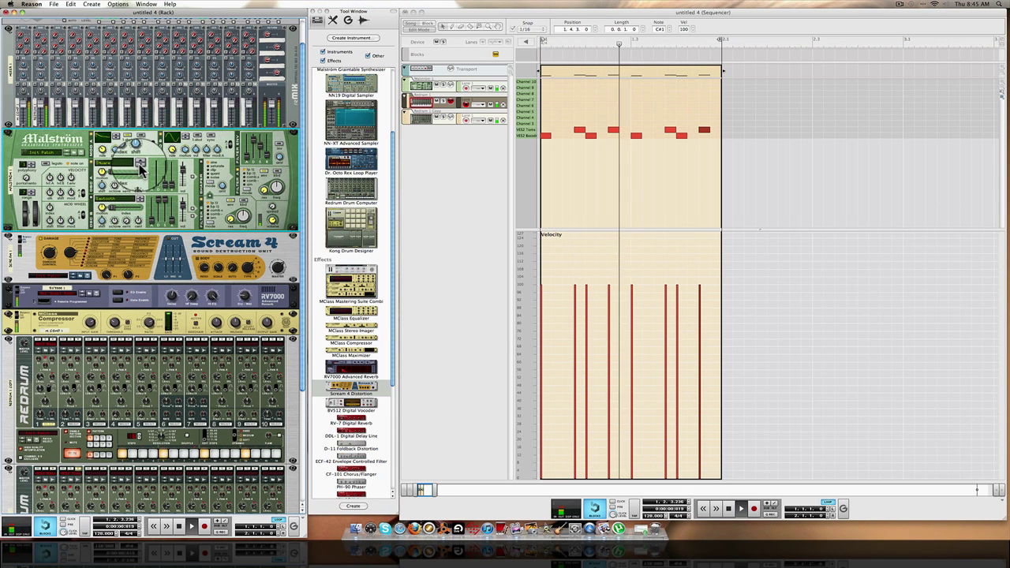
pyautogui.click(106, 191)
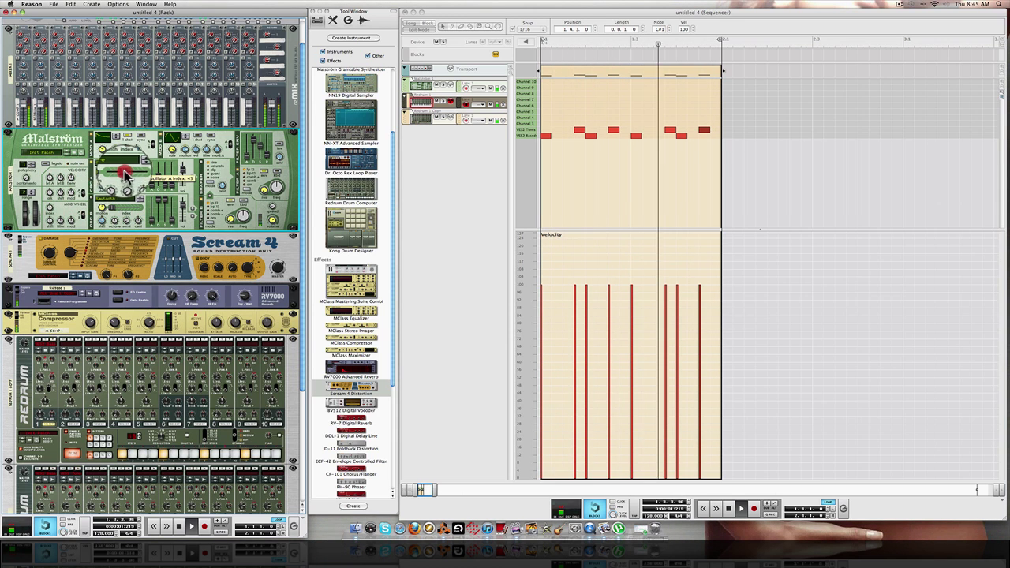
pyautogui.click(128, 176)
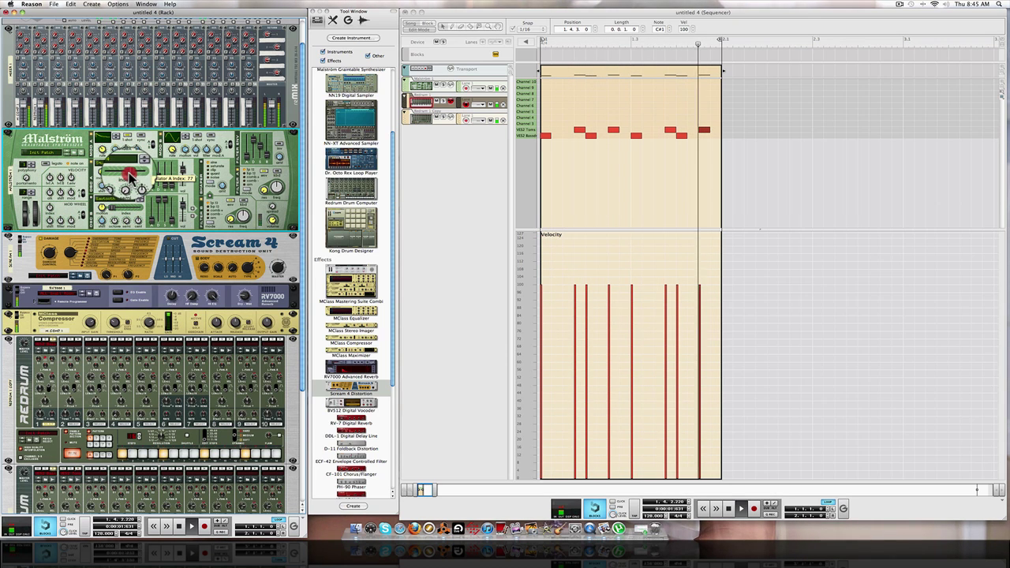
pyautogui.moveTo(115, 177); pyautogui.dragTo(132, 177)
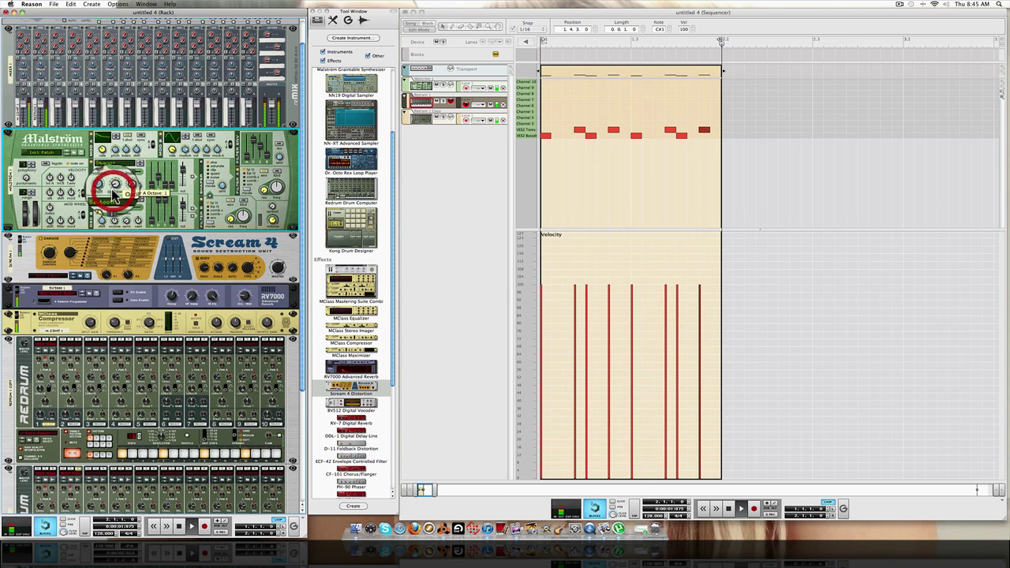
# - Enable the Malström's oscillator B with its gain at about 74, and set the output spread to about 6
pyautogui.click(93, 199)
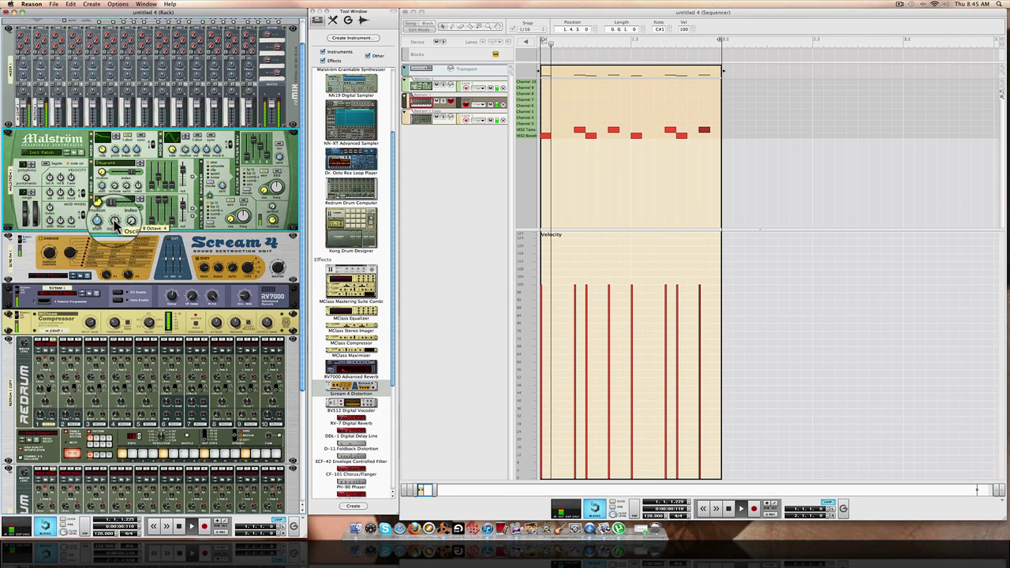
pyautogui.click(185, 206)
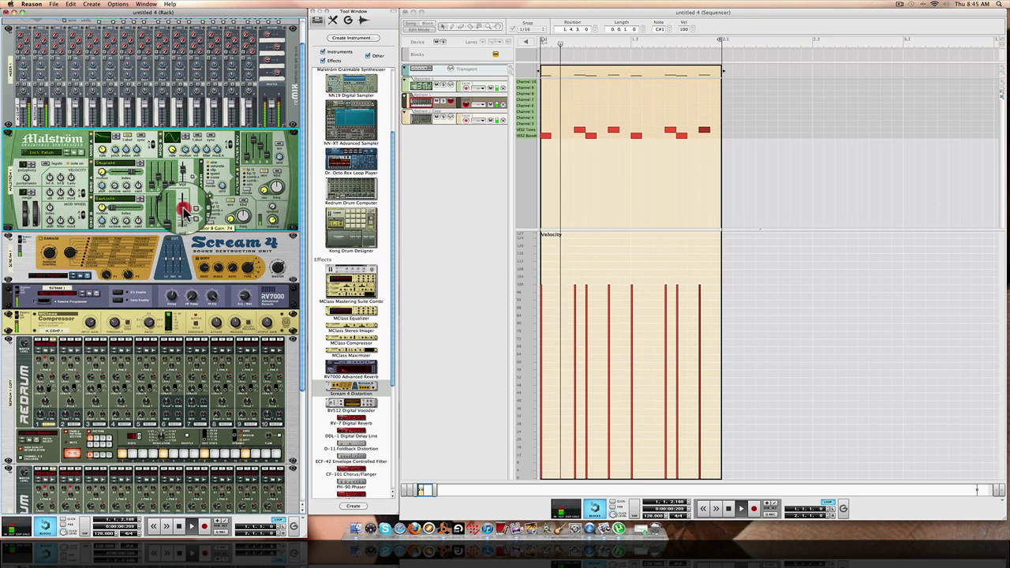
pyautogui.click(272, 207)
pyautogui.moveTo(272, 203); pyautogui.dragTo(272, 210)
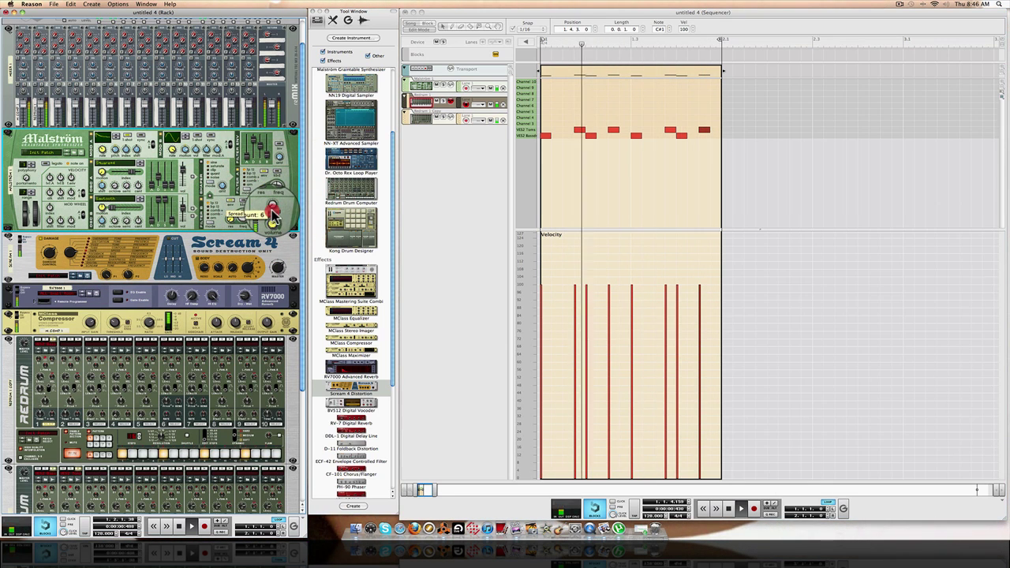
# - Raise oscillator A's decay to 127, and set oscillator B's gain to about 90 with its octave at 5
pyautogui.click(159, 185)
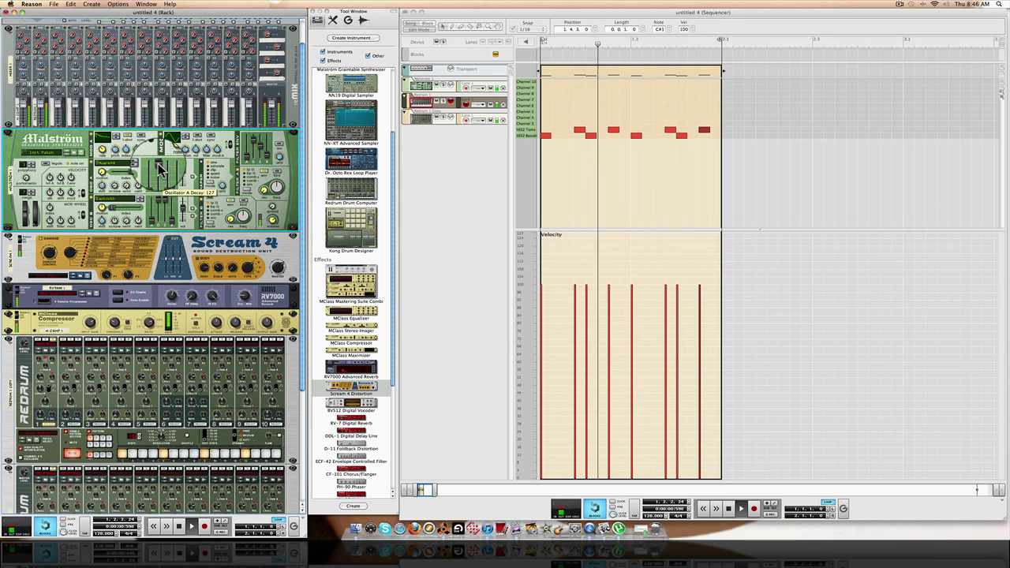
pyautogui.click(183, 207)
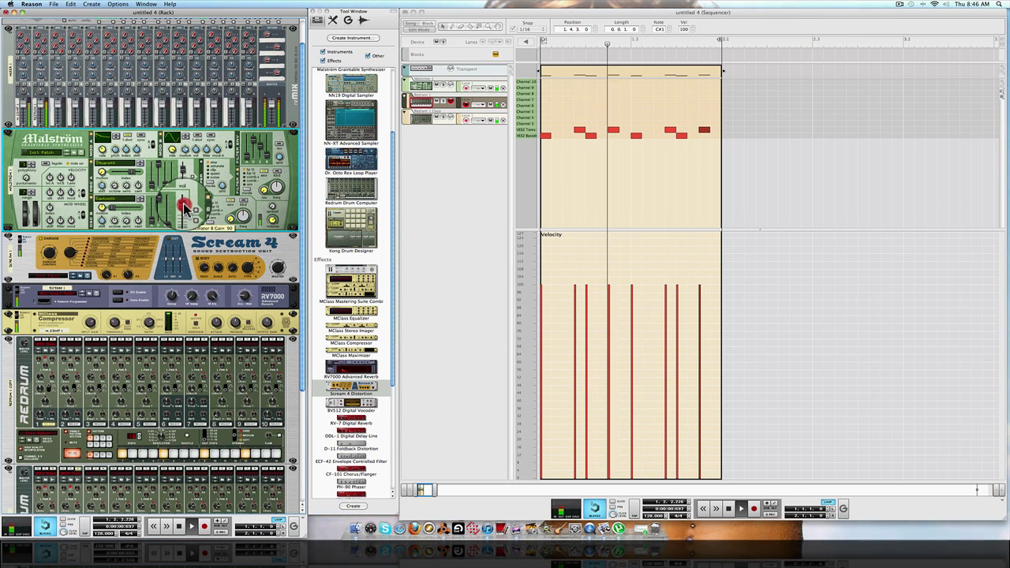
pyautogui.click(115, 221)
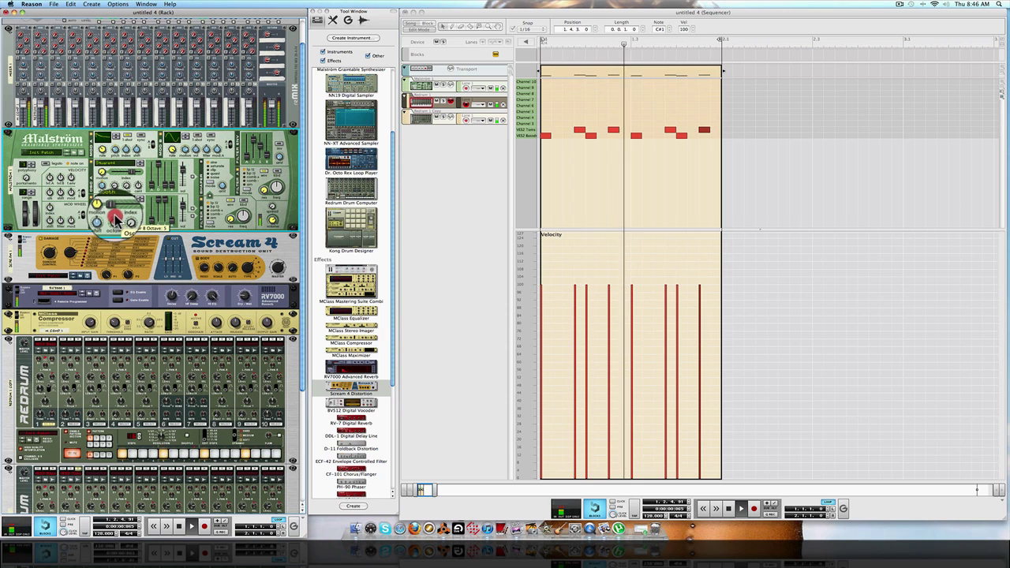
pyautogui.moveTo(115, 216); pyautogui.dragTo(115, 220)
# - Switch both Malström oscillators to a Square waveform and adjust their octaves, with oscillator B at octave 4
pyautogui.click(140, 164)
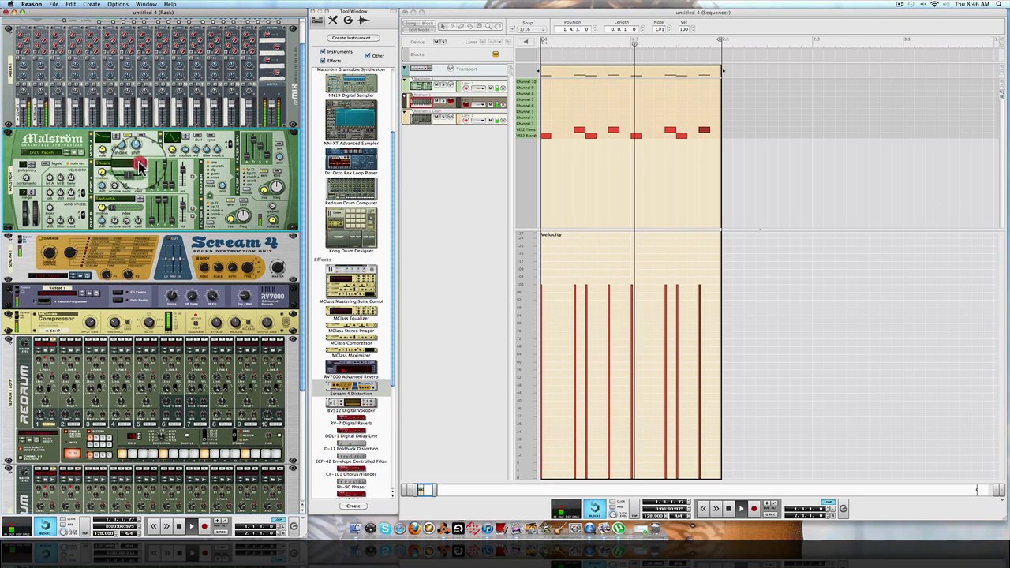
pyautogui.click(140, 166)
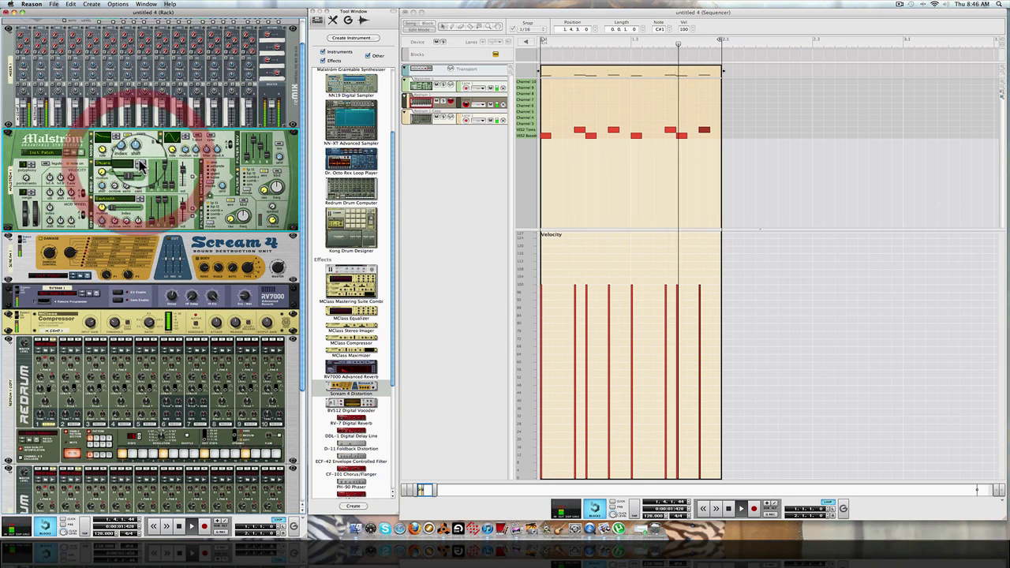
pyautogui.click(140, 203)
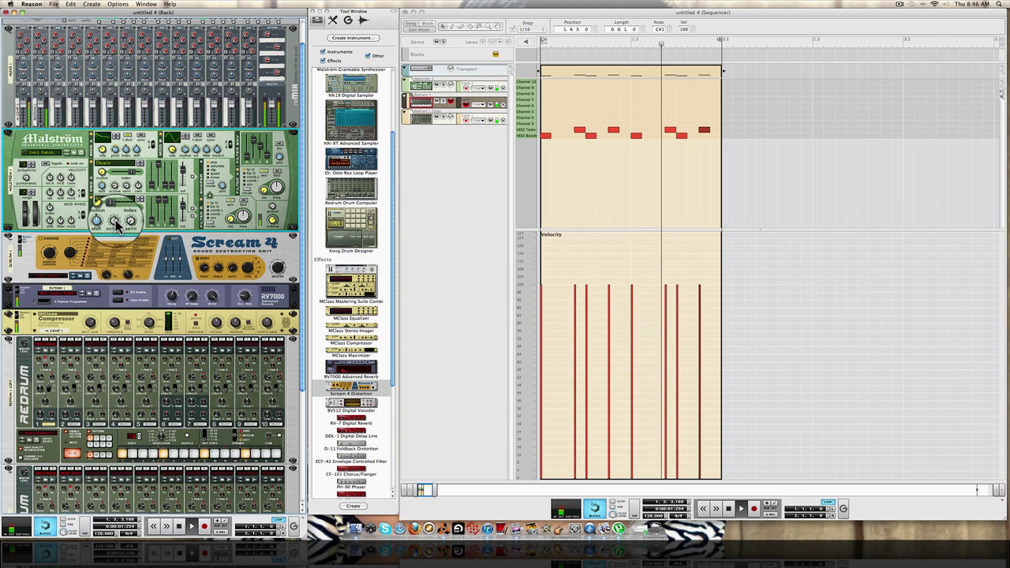
pyautogui.moveTo(115, 220); pyautogui.dragTo(115, 221)
pyautogui.moveTo(115, 185); pyautogui.dragTo(115, 187)
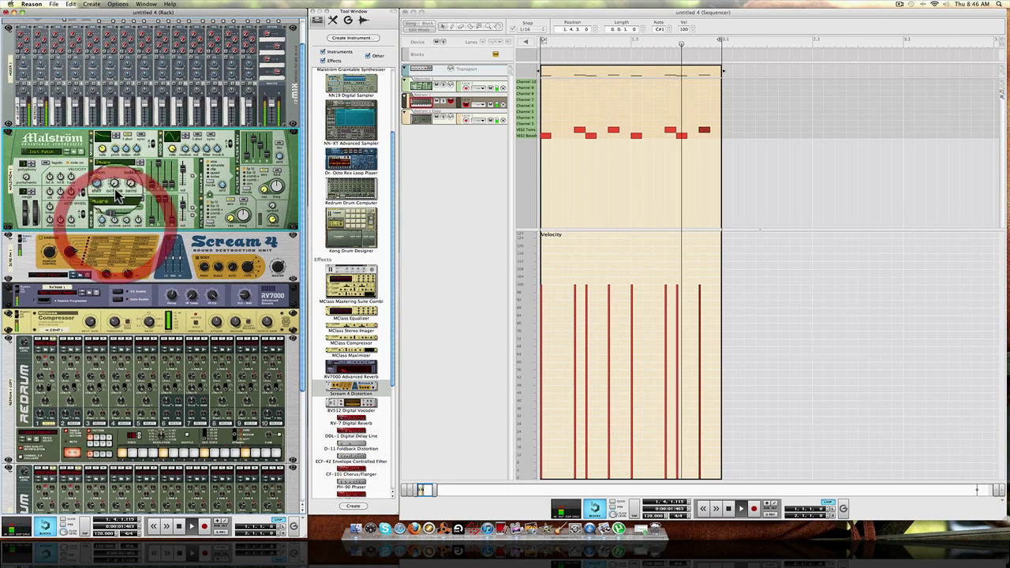
pyautogui.click(114, 185)
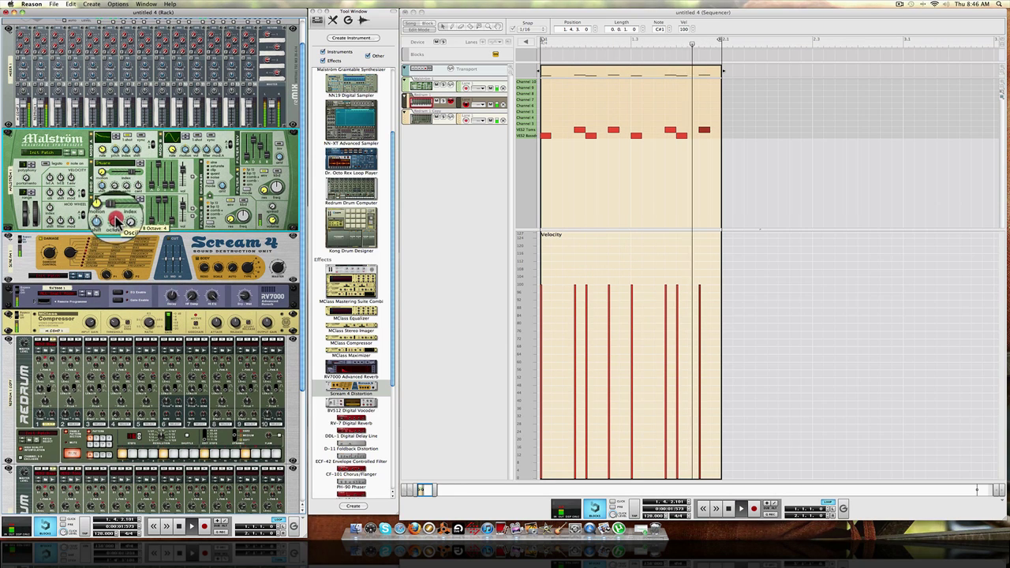
# - Adjust the Malström's modulator A, changing its curve, pitch amount and rate
pyautogui.click(115, 149)
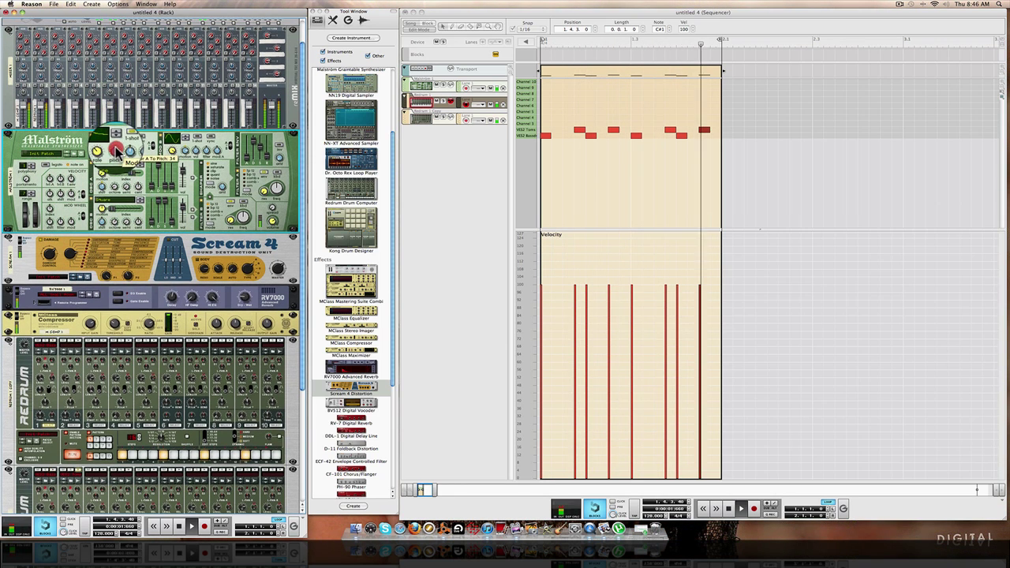
pyautogui.click(117, 136)
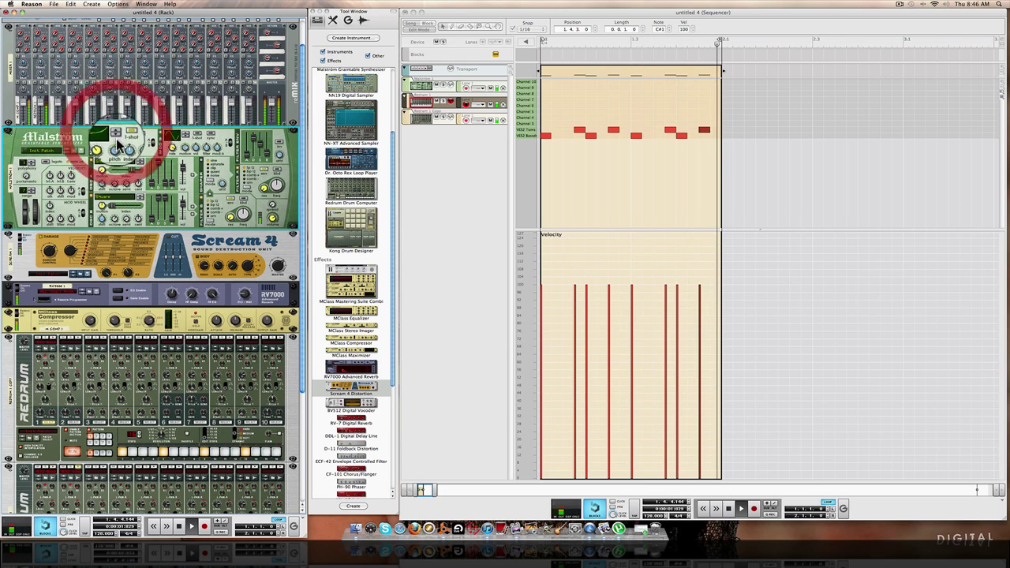
pyautogui.moveTo(117, 149); pyautogui.dragTo(103, 149)
pyautogui.click(140, 134)
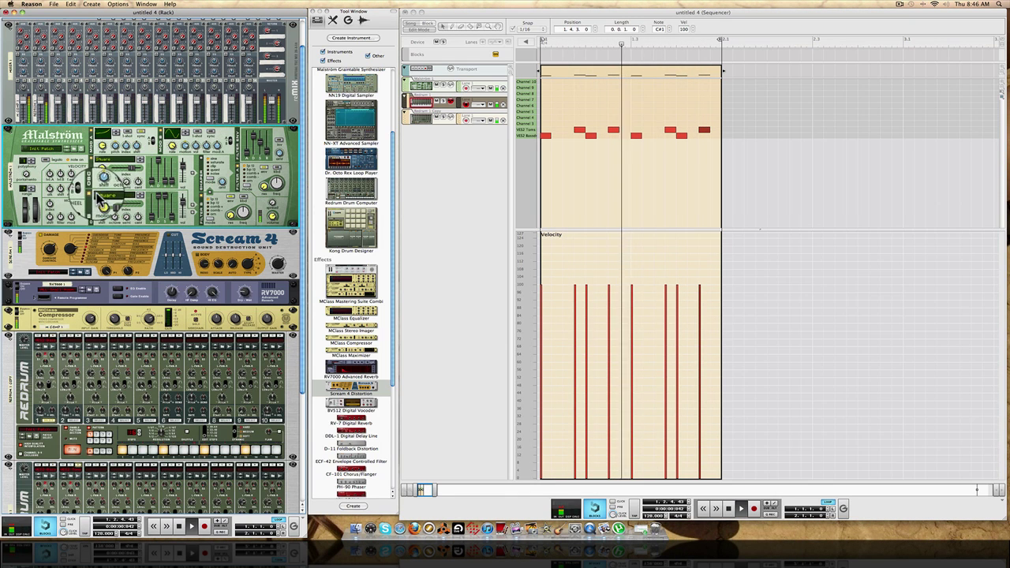
# - Switch off oscillator B, then adjust oscillator A's index and change its waveform to Sawtooth
pyautogui.click(91, 193)
pyautogui.click(121, 170)
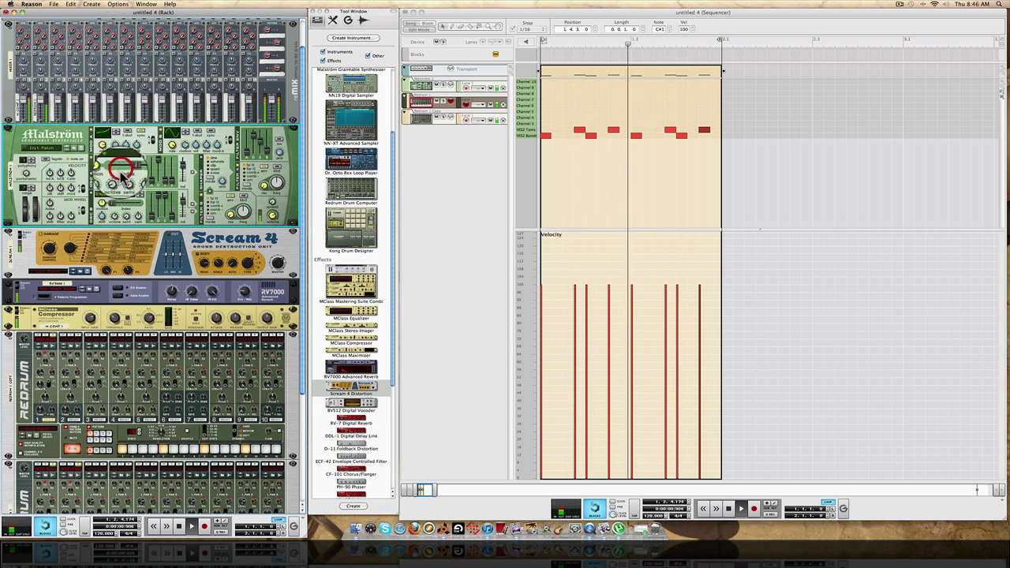
pyautogui.click(106, 177)
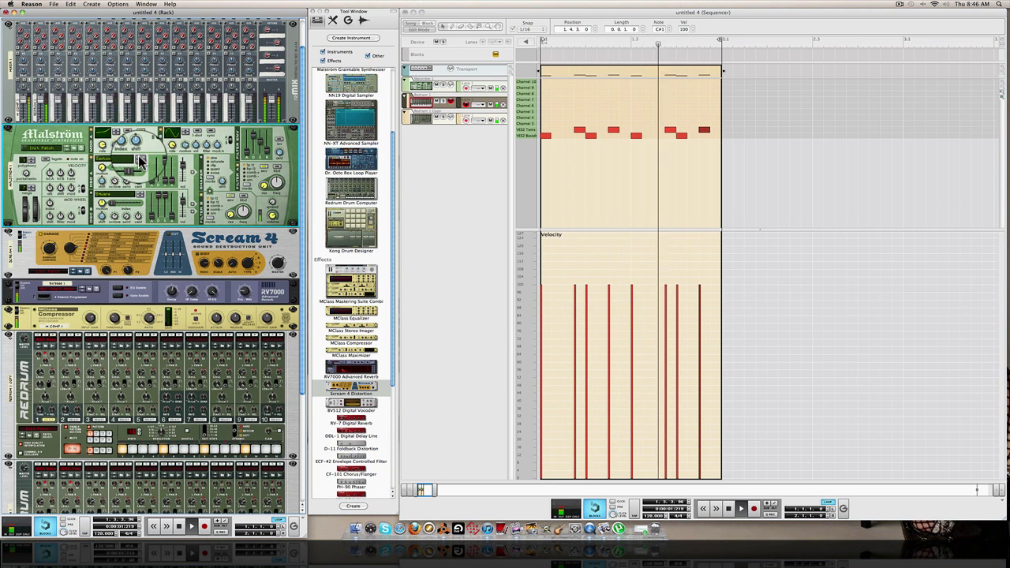
# - Reshape oscillator A's envelope on the Malström with attack 0, sustain 0, release about 34 and an adjusted decay
pyautogui.click(172, 183)
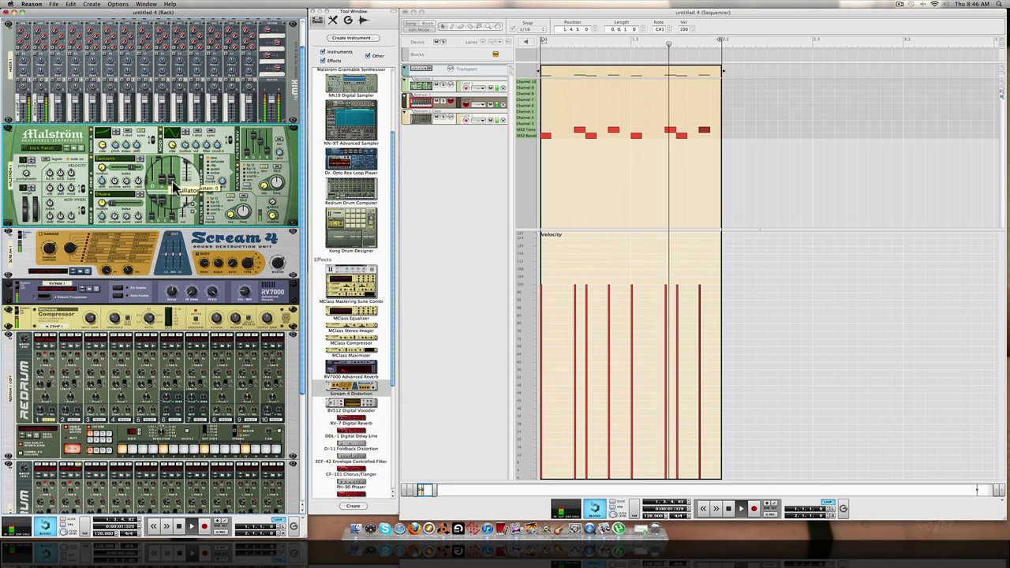
pyautogui.moveTo(161, 179); pyautogui.dragTo(162, 177)
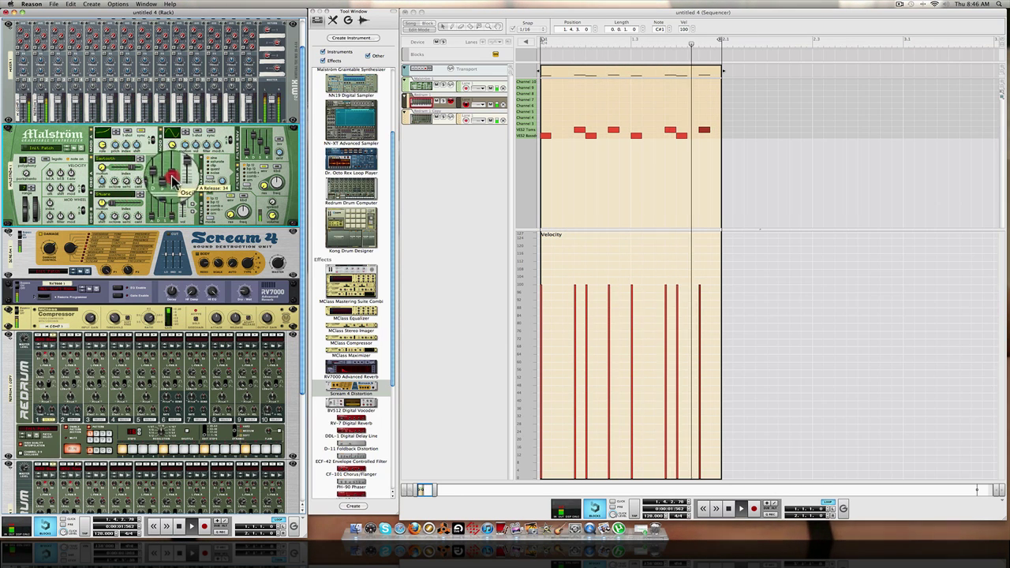
pyautogui.moveTo(161, 178); pyautogui.dragTo(160, 181)
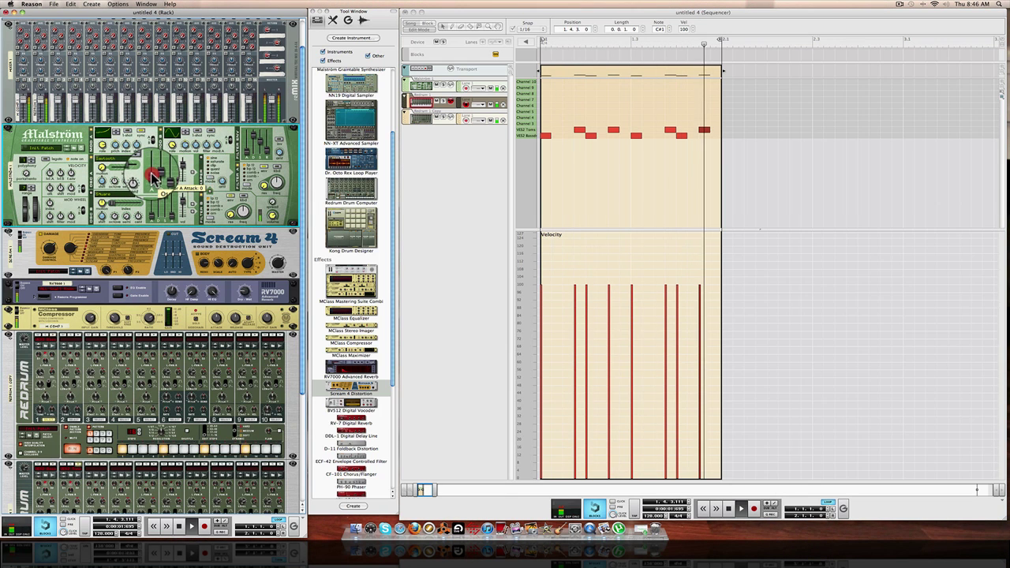